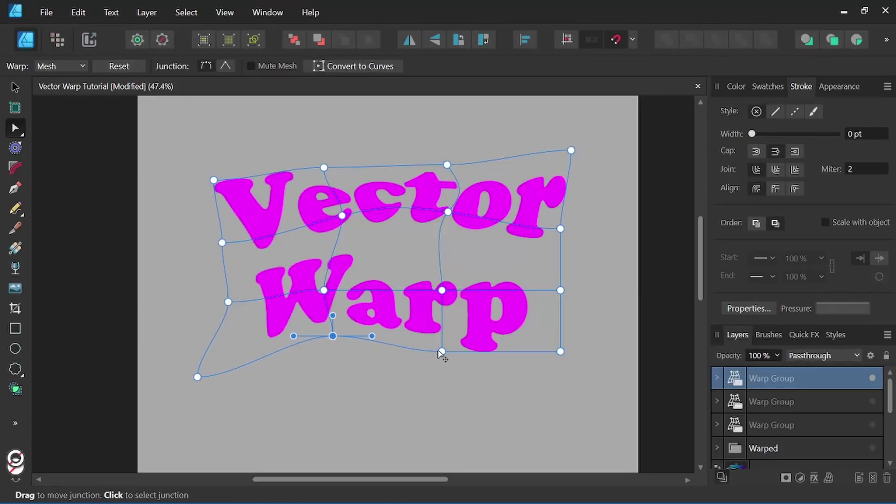
Step: Drag mesh junctions to bend the 'Vector' and 'Warp' words into their warped shape
left_click_drag(442, 351, 439, 369)
left_click_drag(333, 336, 332, 326)
left_click_drag(442, 290, 439, 256)
left_click_drag(561, 290, 574, 290)
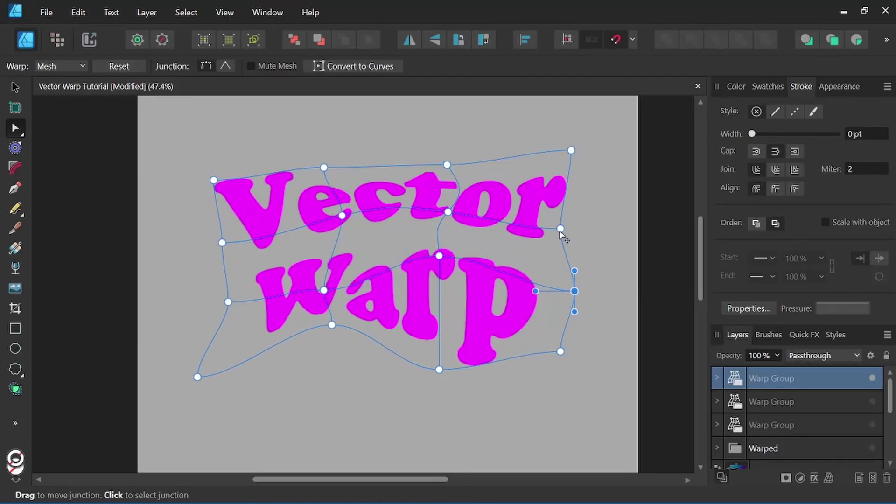
left_click_drag(560, 231, 566, 243)
left_click_drag(572, 151, 592, 140)
scroll(279, 202, "up", 1)
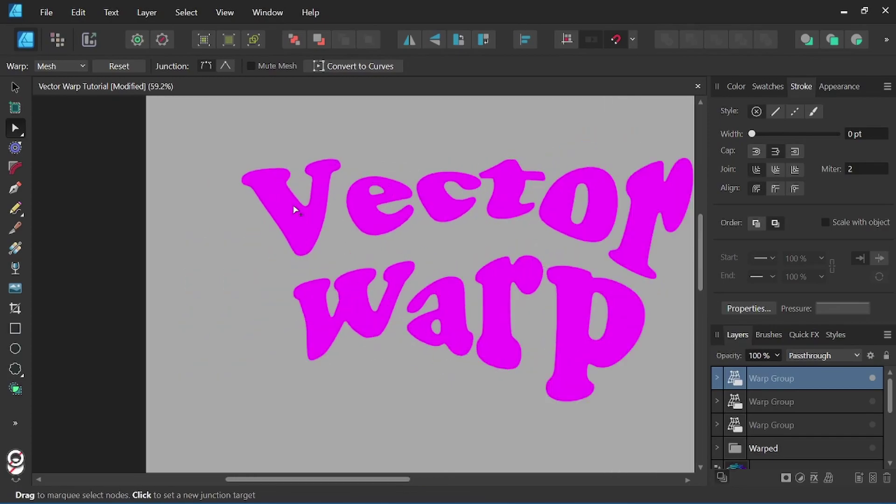
left_click_drag(198, 174, 208, 146)
scroll(392, 162, "down", 2)
mouse_move(442, 273)
left_mouse_down()
mouse_move(372, 313)
mouse_move(413, 303)
left_mouse_up()
left_click(245, 365)
left_click(286, 291)
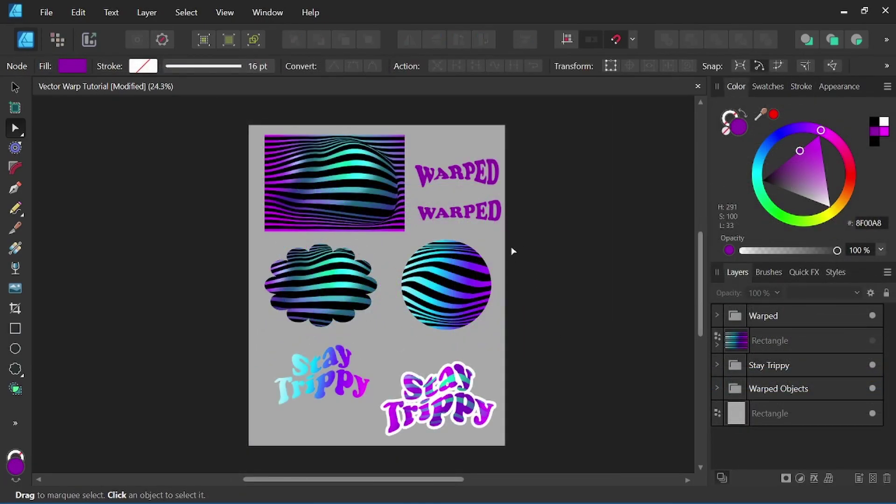
scroll(356, 213, "up", 2)
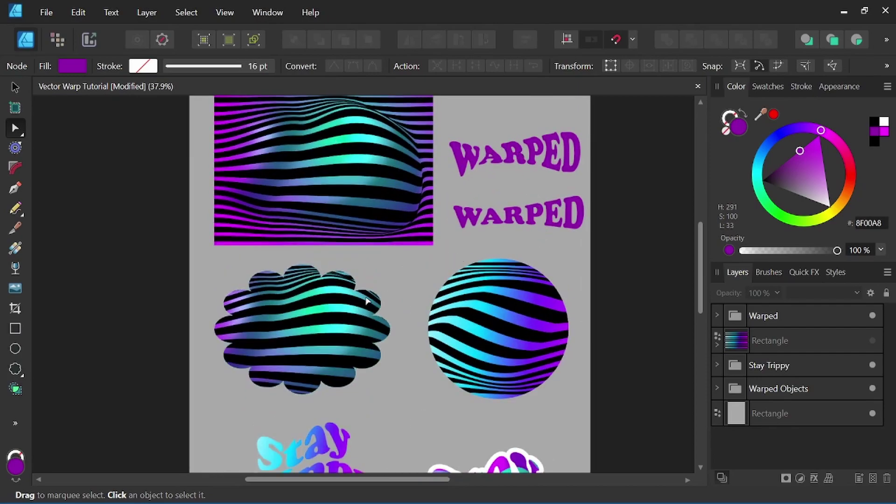
Step: Pan the view across the page to the plain gradient-striped rectangle
left_click_drag(399, 418, 386, 320)
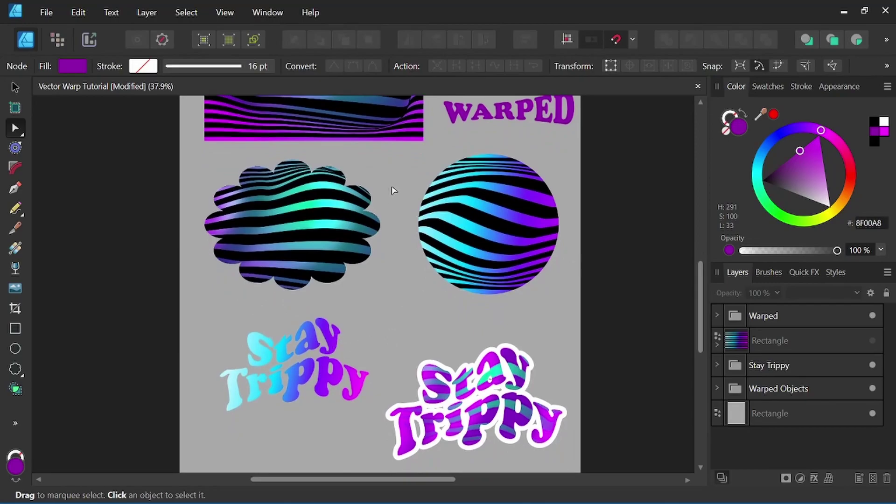
left_click_drag(394, 172, 398, 269)
scroll(410, 232, "down", 2)
mouse_move(410, 232)
left_mouse_down()
mouse_move(413, 250)
mouse_move(415, 233)
left_mouse_up()
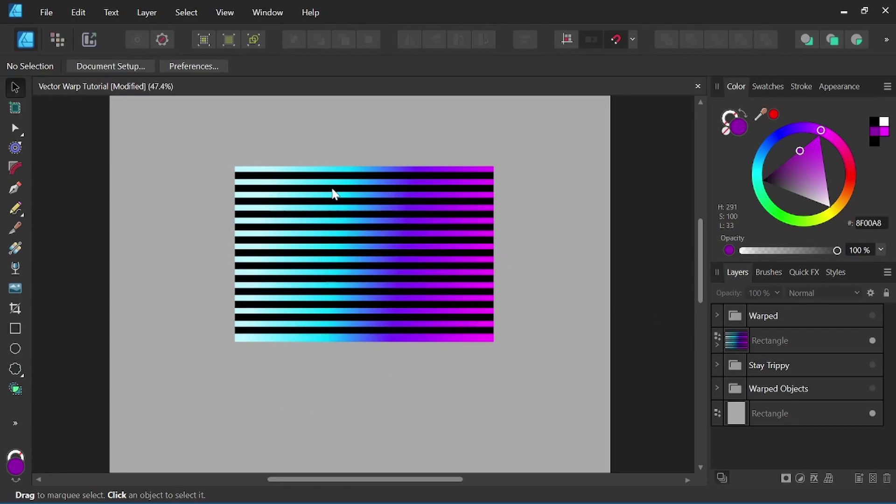
Step: Inspect the stripes inside the Rectangle group, then reselect the whole group
left_click(801, 343)
left_click(718, 346)
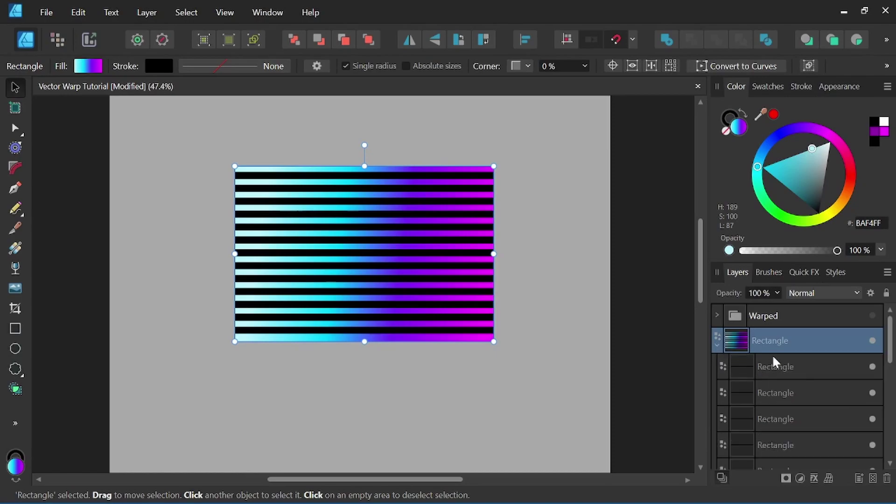
left_click(775, 372)
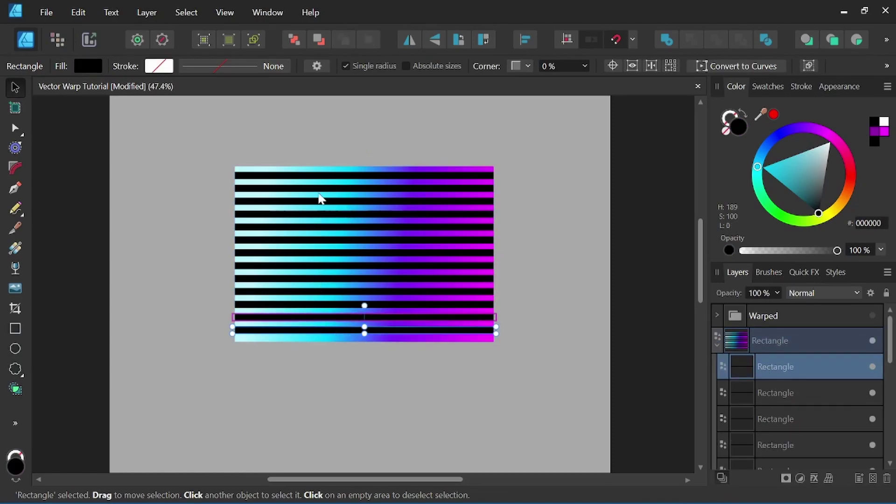
left_click(718, 344)
left_click(811, 342)
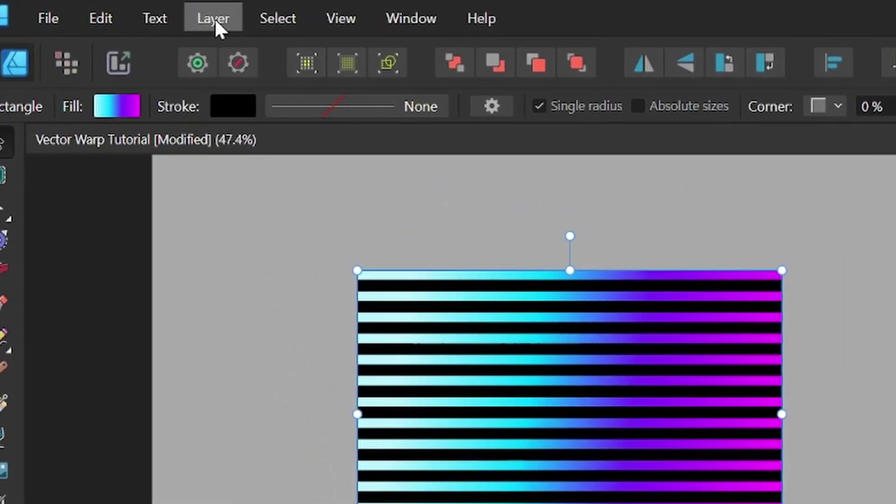
Step: Wrap the striped Rectangle group in a Mesh warp group
left_click(148, 14)
mouse_move(247, 119)
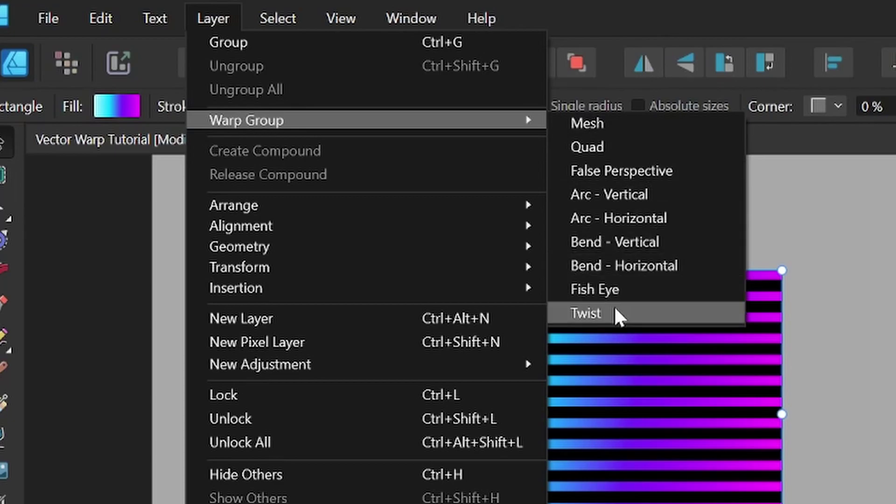
left_click(631, 22)
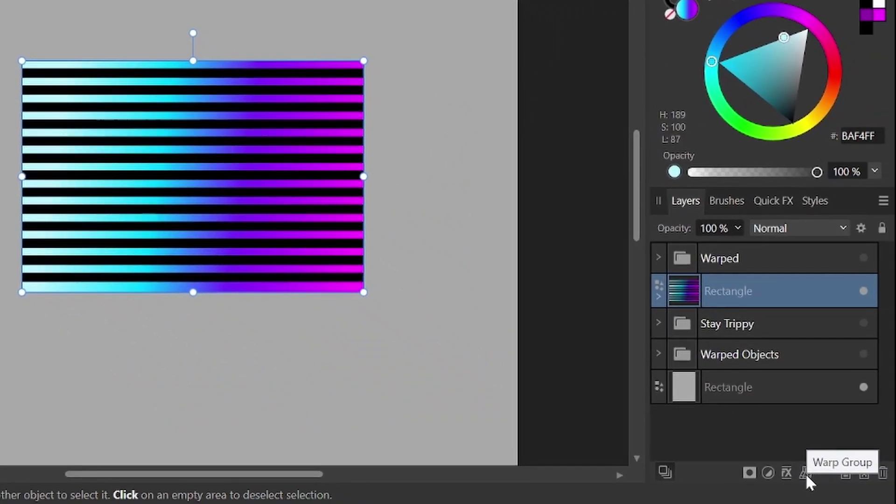
left_click(806, 473)
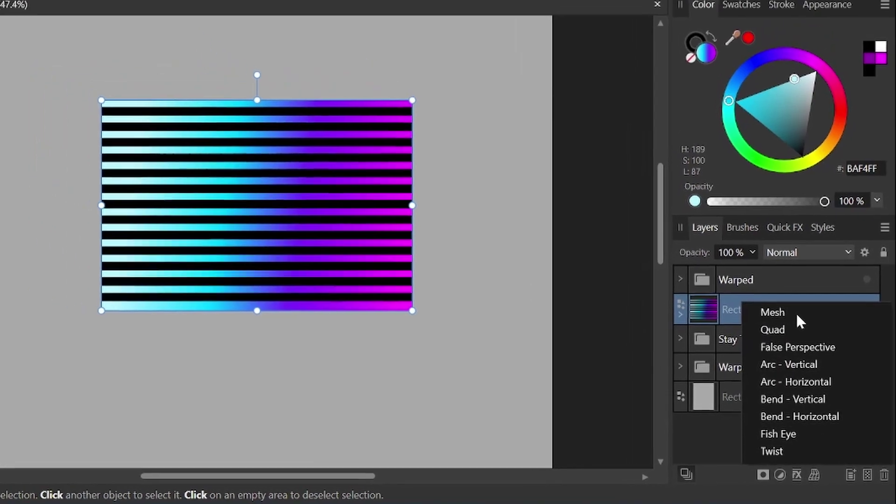
left_click(786, 295)
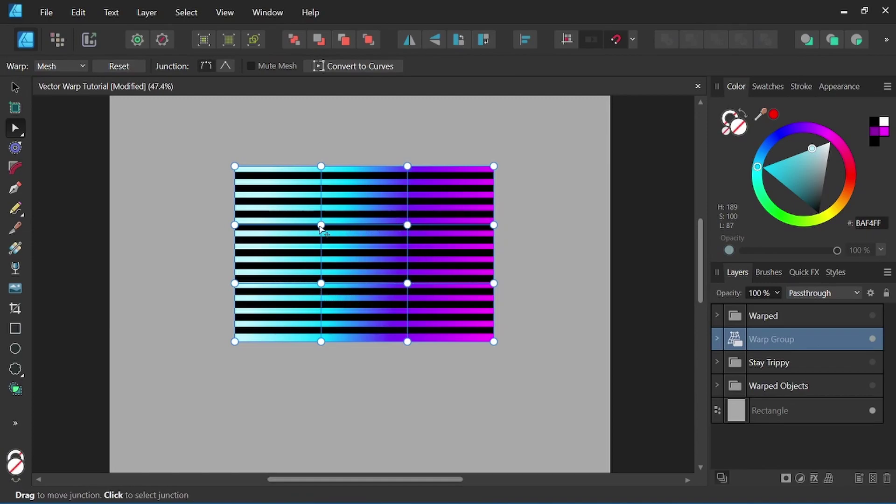
Step: Drag the interior mesh junctions to bend the straight stripes into curves
left_click_drag(322, 225, 332, 214)
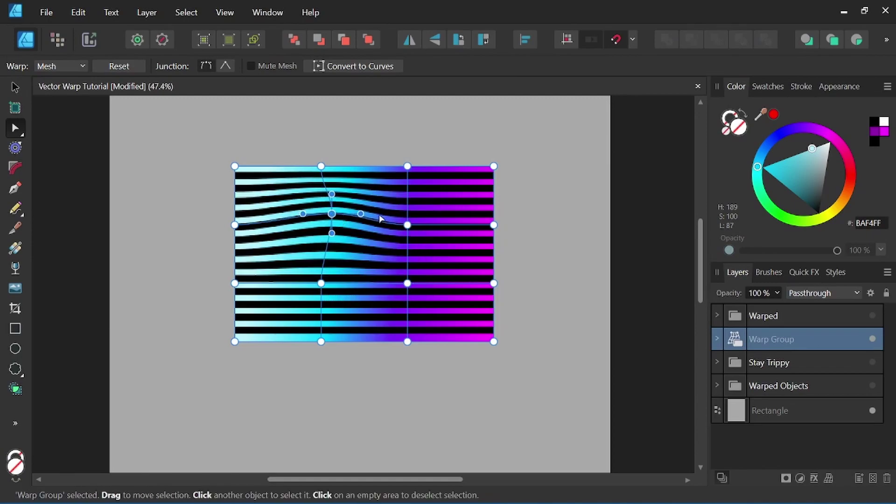
left_click_drag(408, 225, 422, 213)
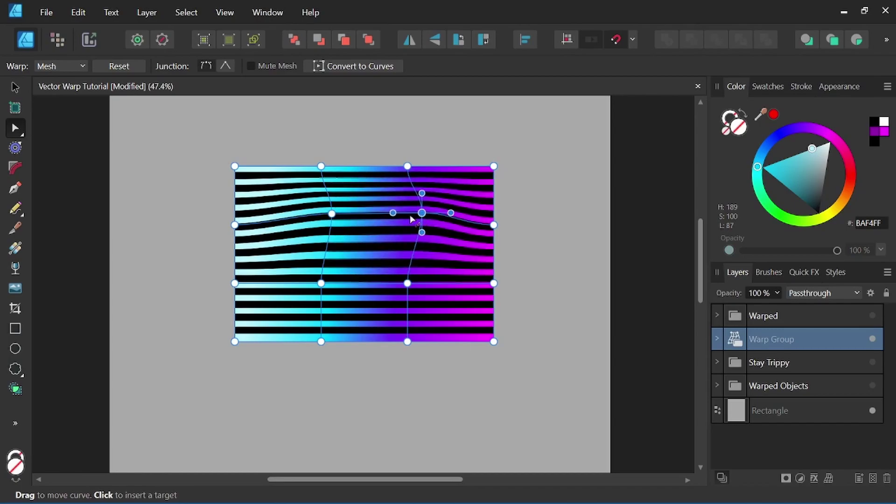
left_click_drag(333, 214, 337, 213)
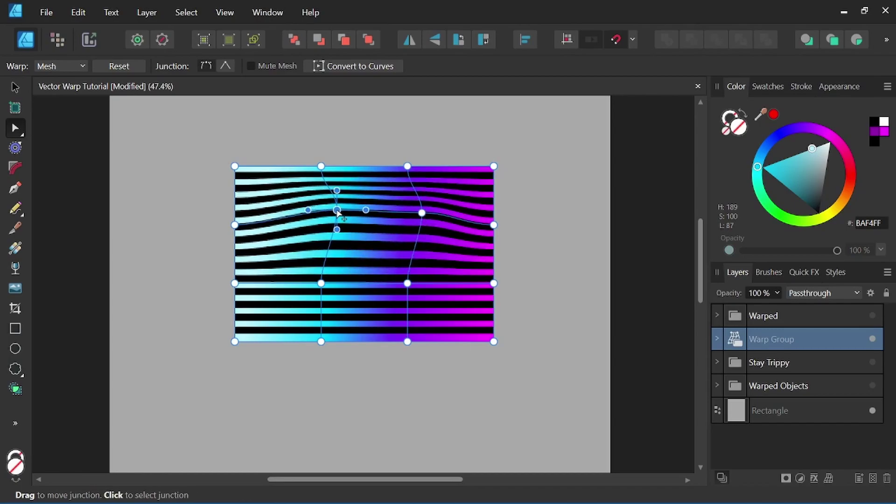
mouse_move(409, 284)
left_mouse_down()
mouse_move(428, 296)
mouse_move(434, 274)
mouse_move(454, 259)
left_mouse_up()
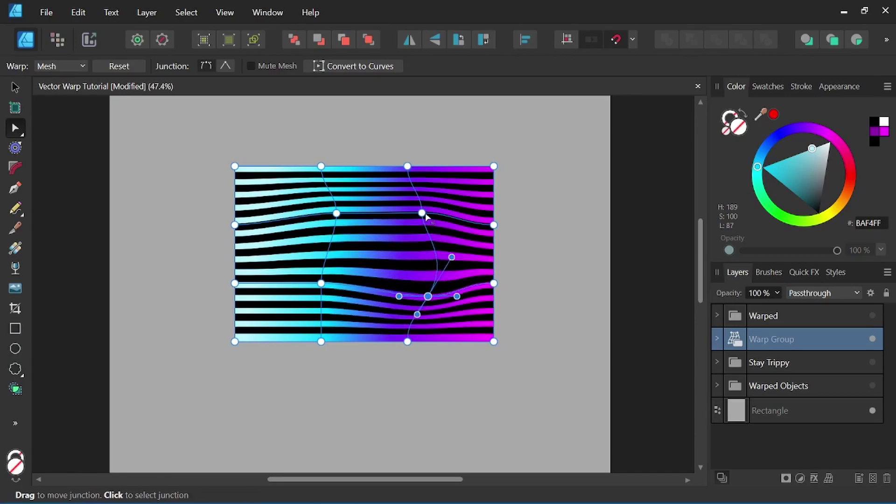
mouse_move(422, 212)
left_mouse_down()
mouse_move(434, 213)
mouse_move(448, 238)
left_mouse_up()
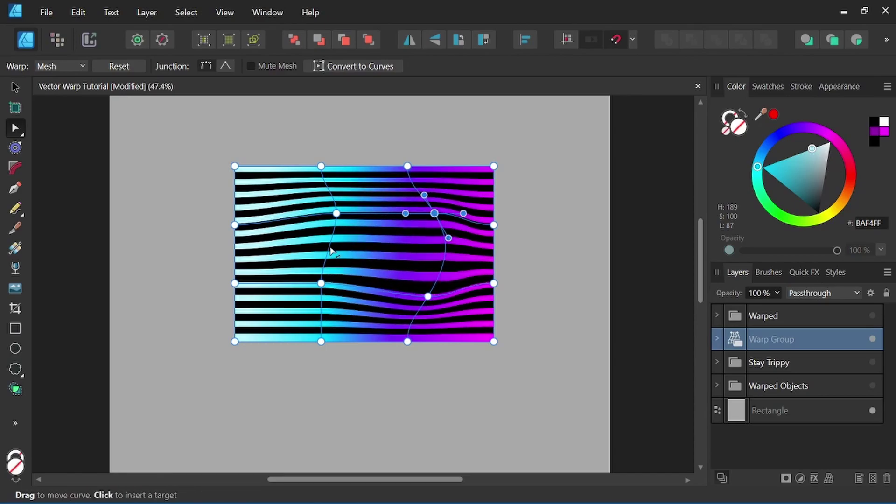
left_click_drag(331, 249, 319, 257)
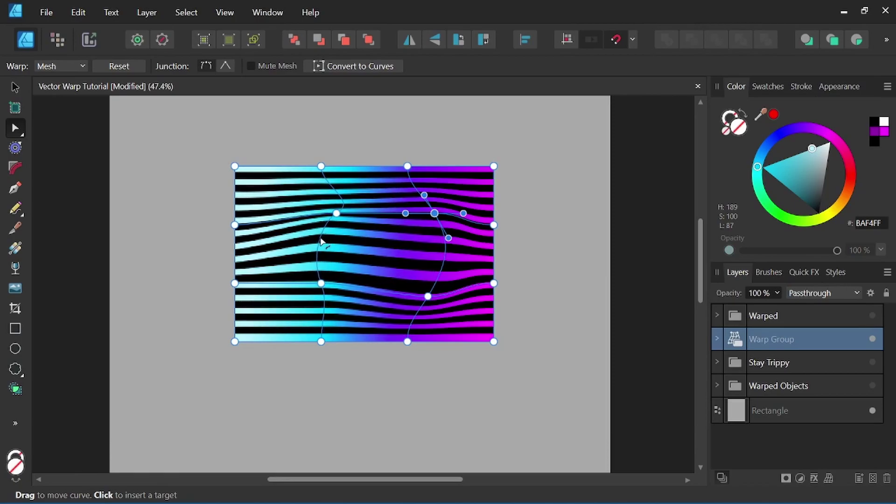
Step: Add an extra vertical mesh curve, try moving it, then delete it
left_click(281, 223)
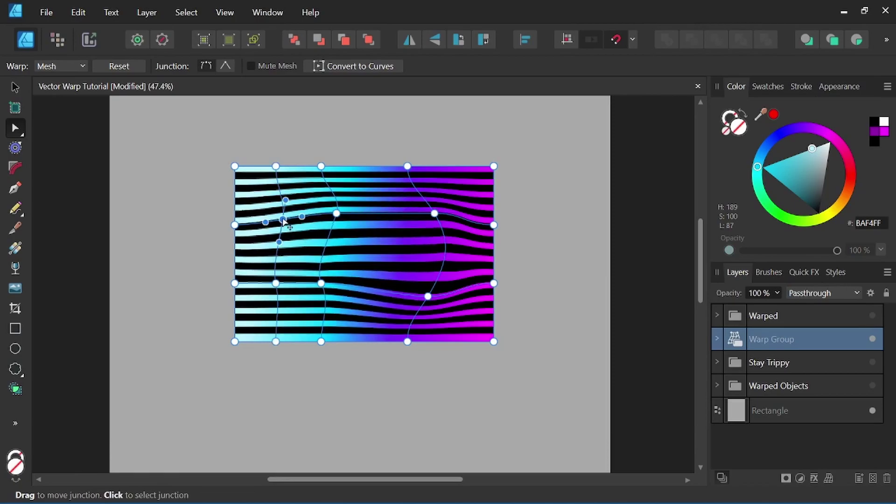
mouse_move(276, 222)
left_mouse_down()
mouse_move(270, 230)
mouse_move(279, 218)
left_mouse_up()
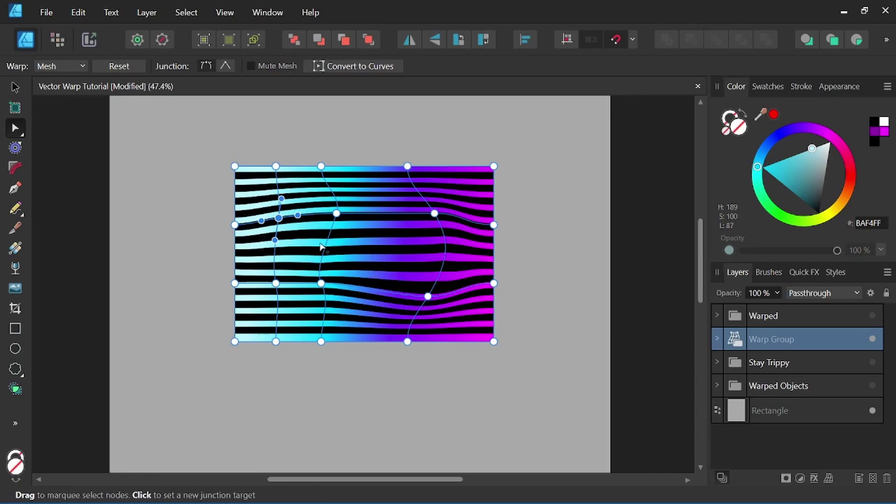
key("Delete")
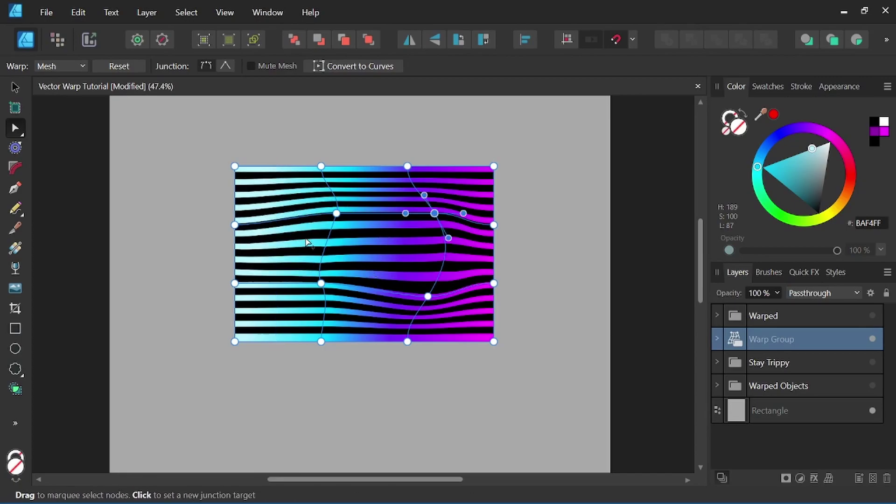
Step: Pull the lower-left, upper-left and right junctions further to deepen the waves
mouse_move(321, 283)
left_mouse_down()
mouse_move(298, 299)
mouse_move(339, 314)
left_mouse_up()
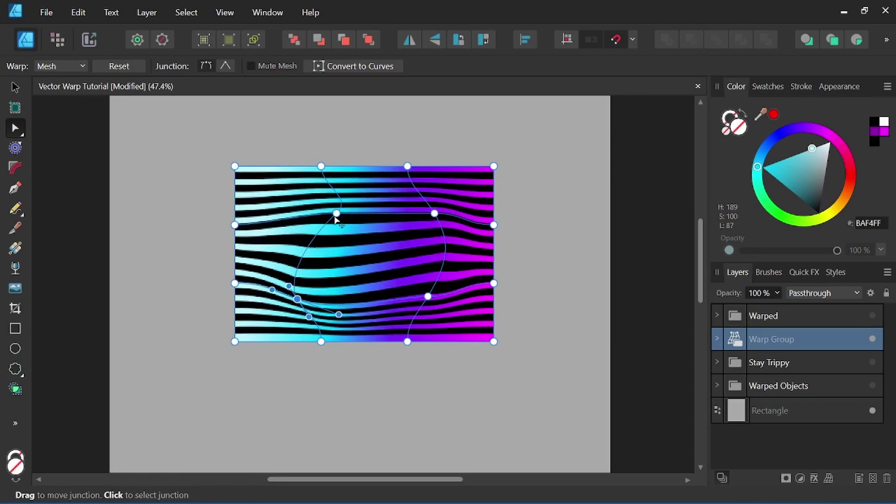
left_click_drag(337, 214, 316, 198)
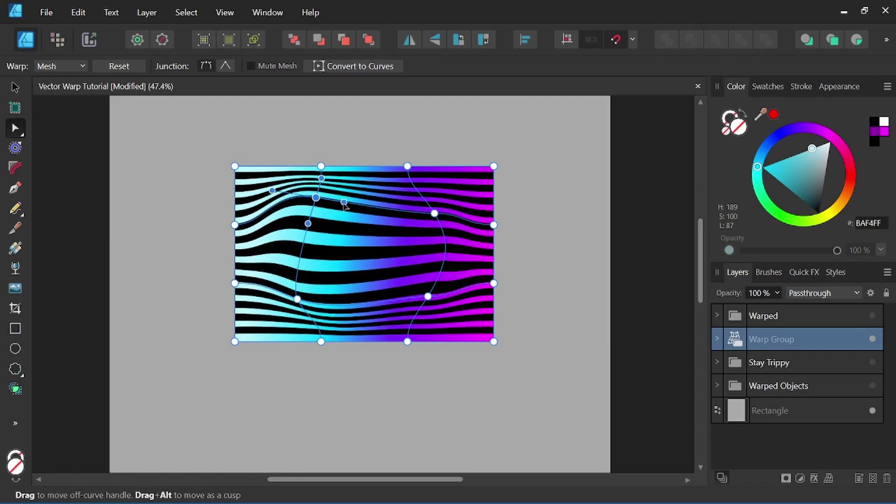
left_click_drag(275, 195, 273, 208)
left_click_drag(427, 297, 431, 311)
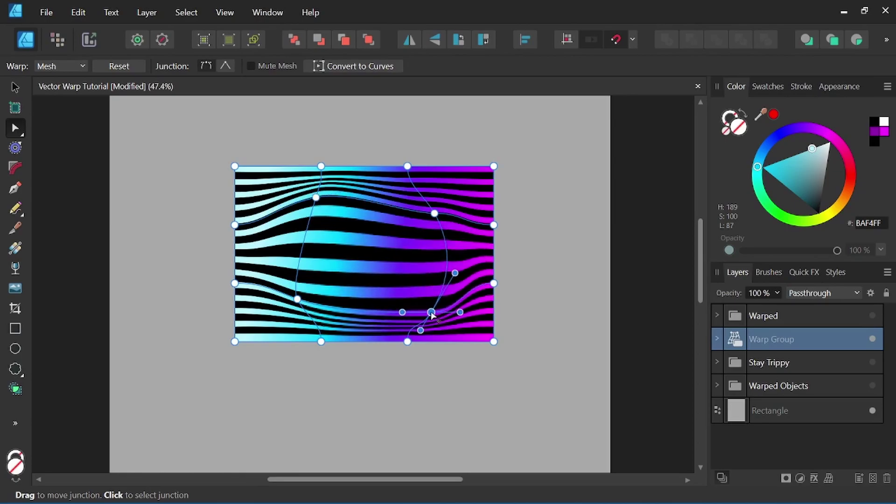
left_click_drag(434, 213, 430, 223)
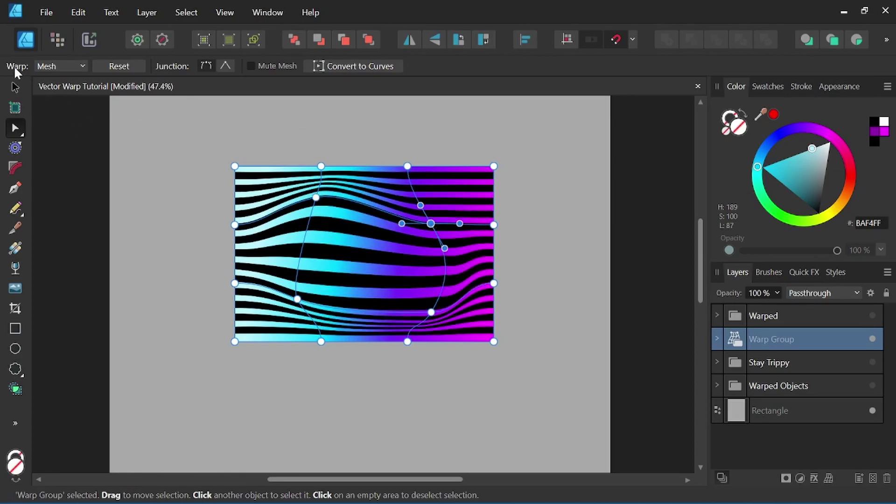
left_click(251, 66)
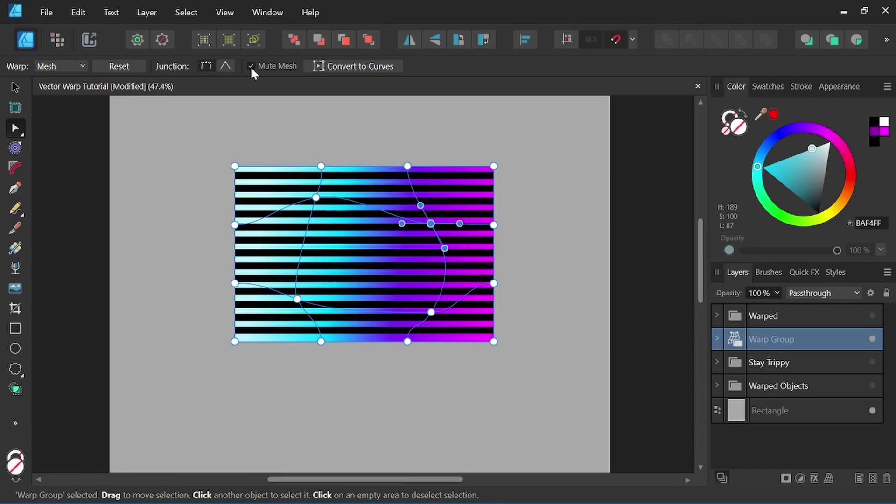
left_click(250, 67)
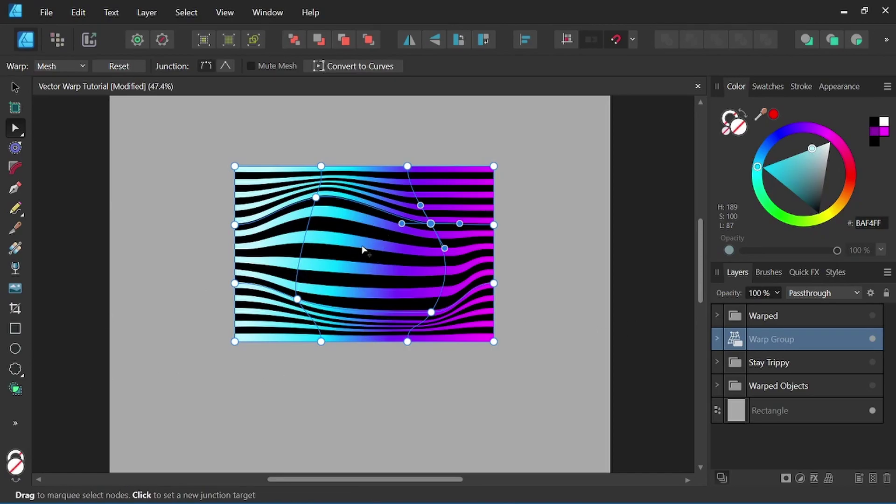
scroll(363, 250, "down", 1)
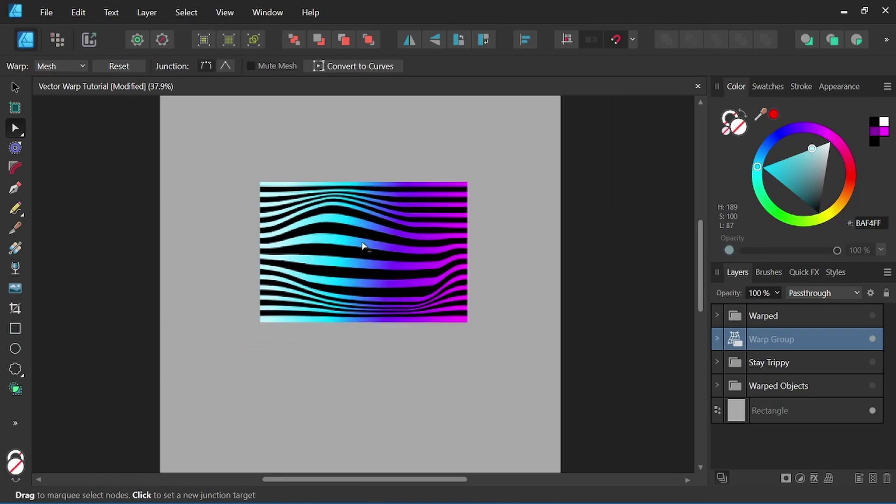
Step: Draw a purple circle and move it onto the striped artwork
left_click(17, 347)
left_click_drag(245, 355, 347, 420)
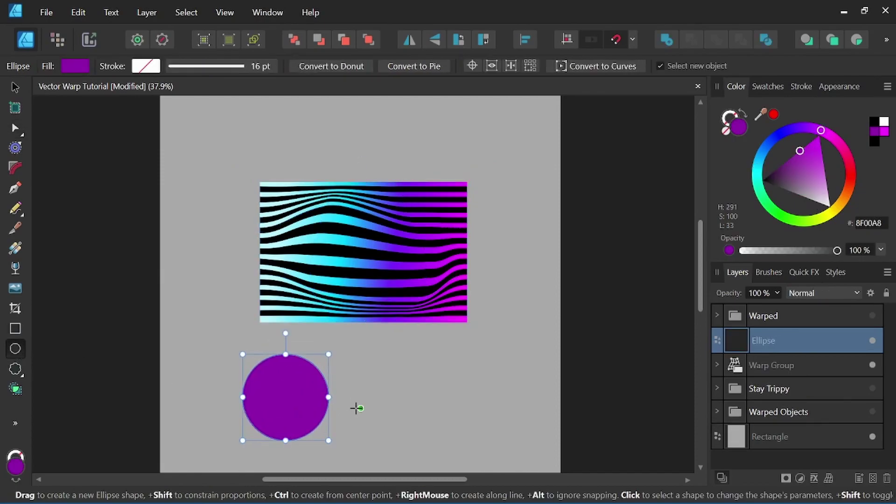
key("v")
left_click_drag(295, 410, 364, 252)
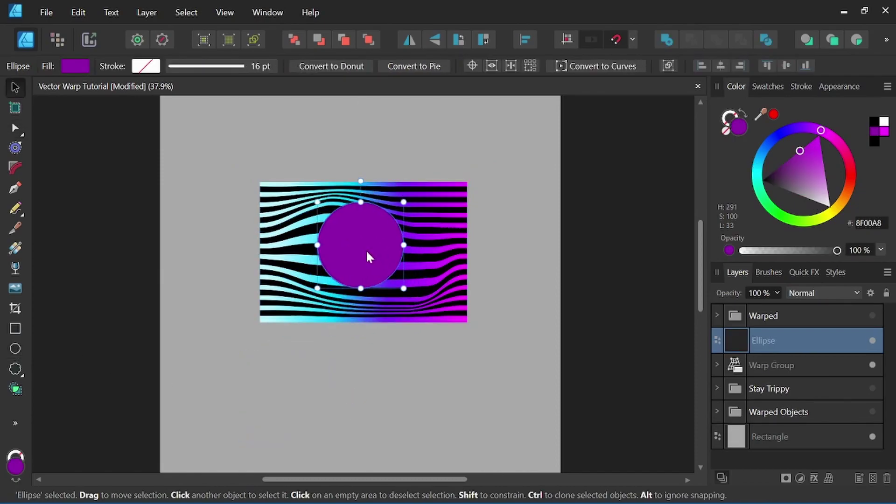
Step: Enlarge the circle over the stripes, clip the Warp Group inside it, then undo the clip
left_click_drag(399, 281, 423, 314)
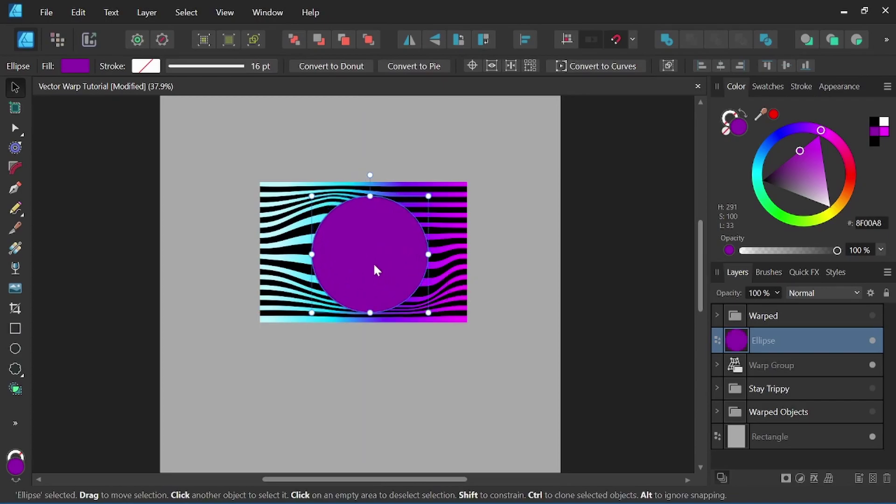
left_click_drag(379, 272, 366, 264)
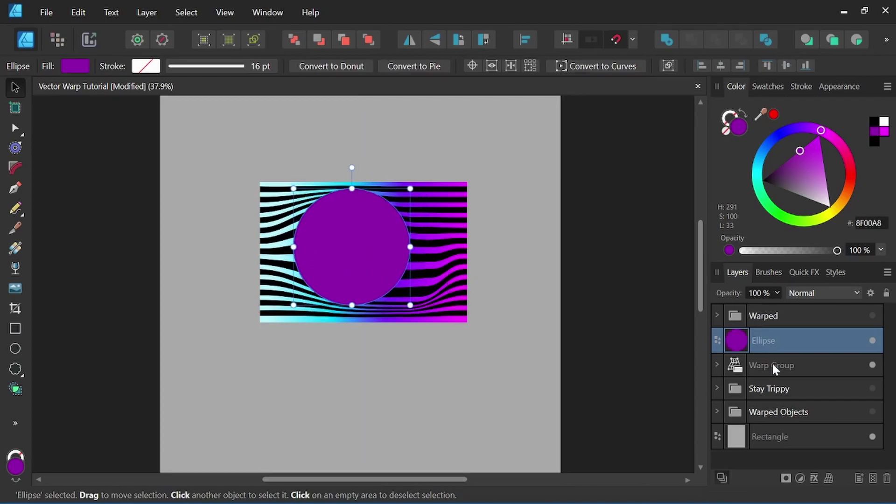
left_click_drag(774, 369, 774, 341)
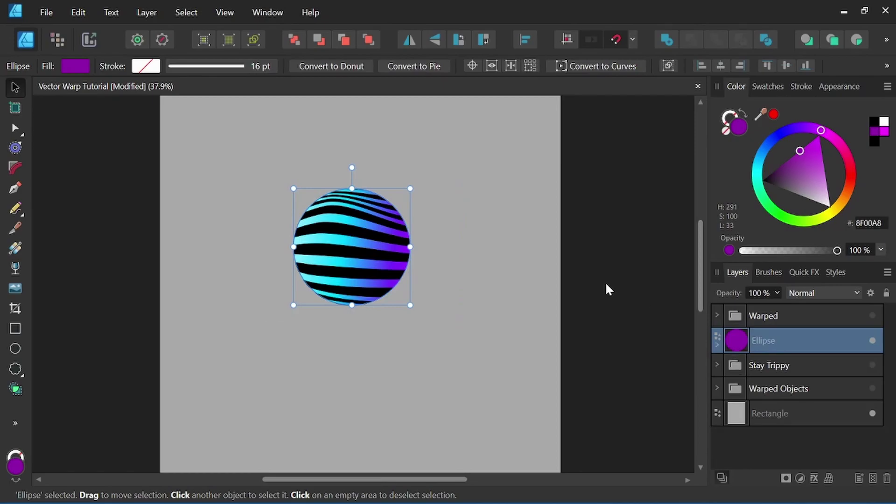
scroll(382, 252, "up", 1)
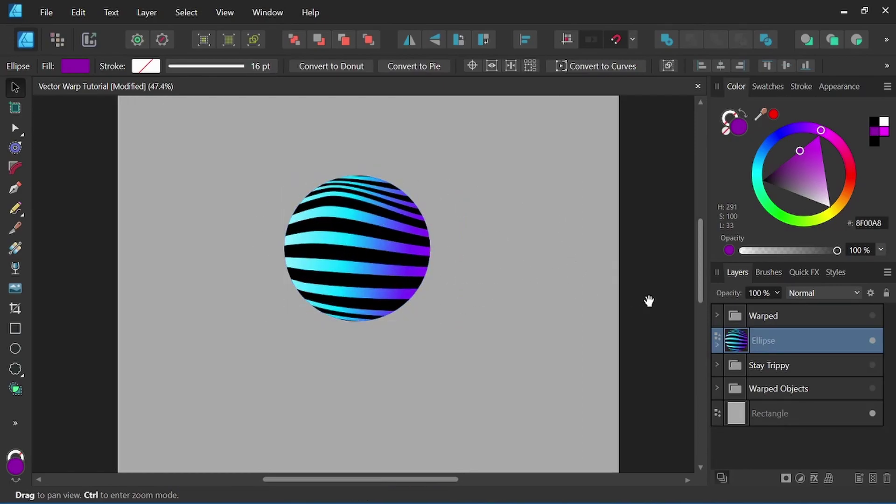
key("ctrl+z")
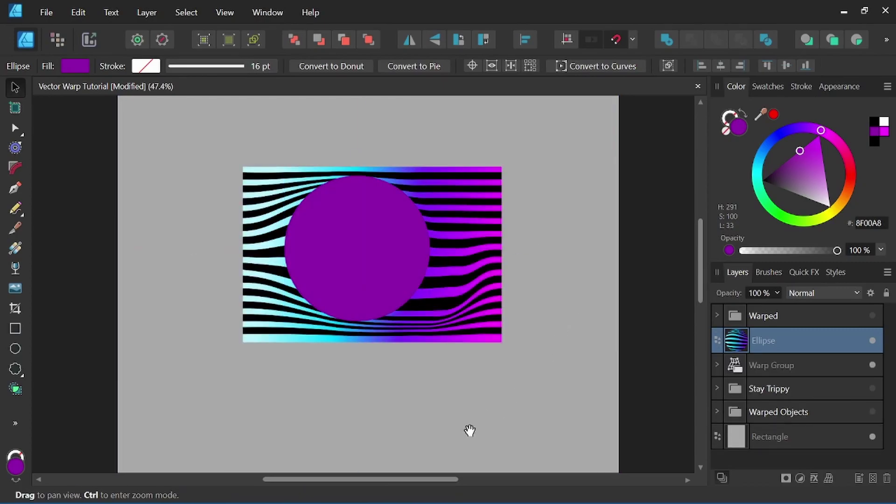
scroll(420, 308, "down", 1)
Step: Move the circle aside and draw a purple cloud sized over the stripes
left_click_drag(369, 192, 512, 384)
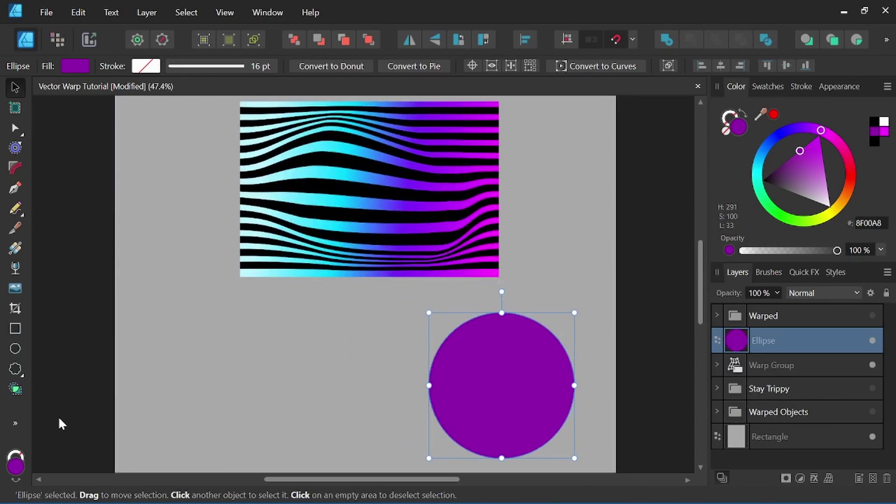
left_click(15, 369)
left_click_drag(158, 313, 294, 422)
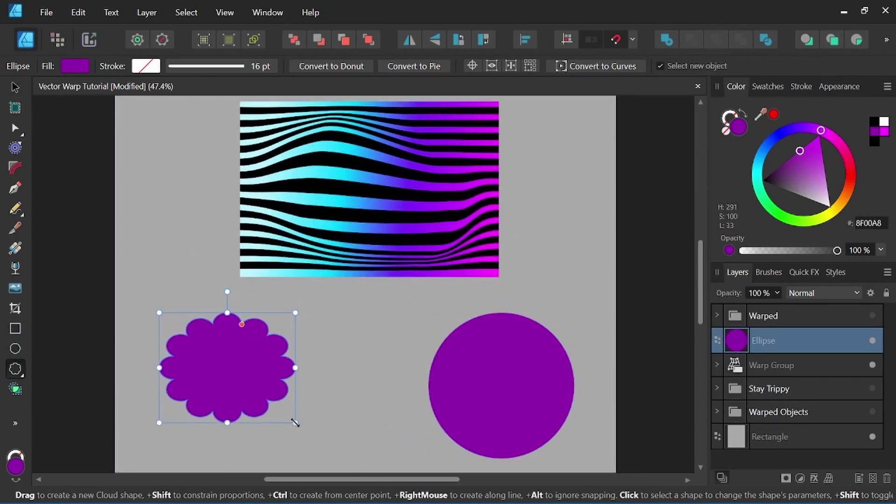
key("v")
mouse_move(240, 408)
left_mouse_down()
mouse_move(373, 226)
mouse_move(372, 203)
left_mouse_up()
left_click_drag(428, 222, 485, 266)
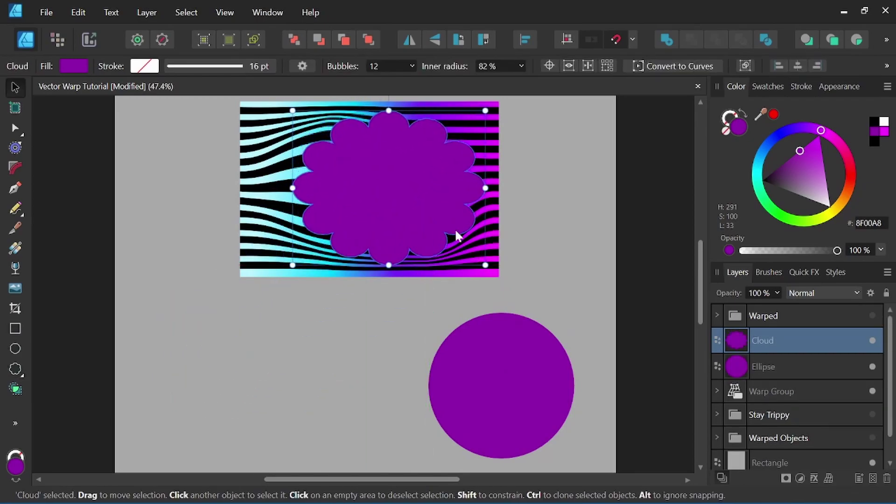
left_click_drag(425, 214, 392, 203)
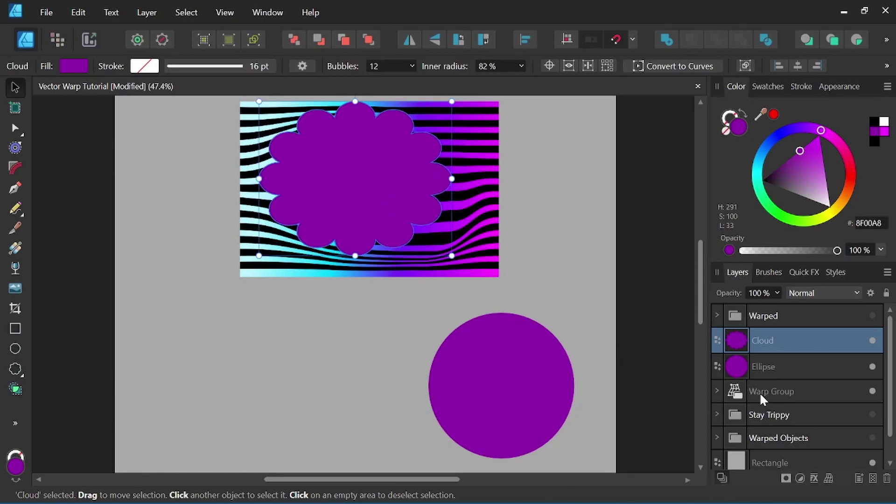
Step: Clip the warped stripes into the Cloud layer and recentre on the striped cloud
left_click_drag(763, 398, 777, 341)
left_click_drag(482, 253, 463, 313)
left_click(500, 260)
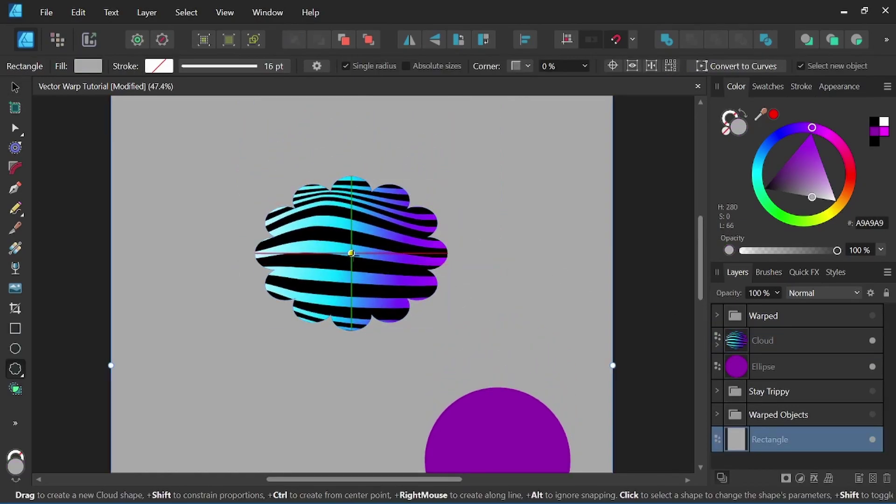
mouse_move(390, 263)
left_mouse_down()
mouse_move(371, 276)
mouse_move(378, 270)
left_mouse_up()
left_click(370, 266)
scroll(400, 248, "down", 2)
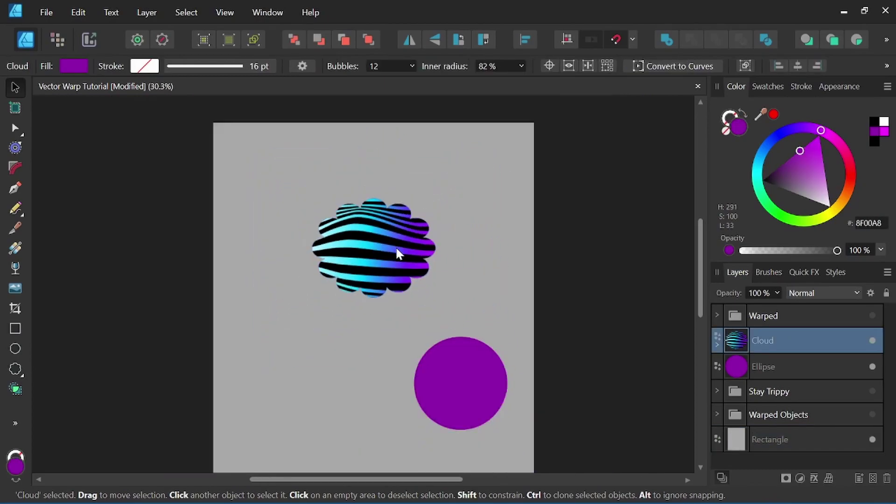
left_click_drag(462, 333, 467, 284)
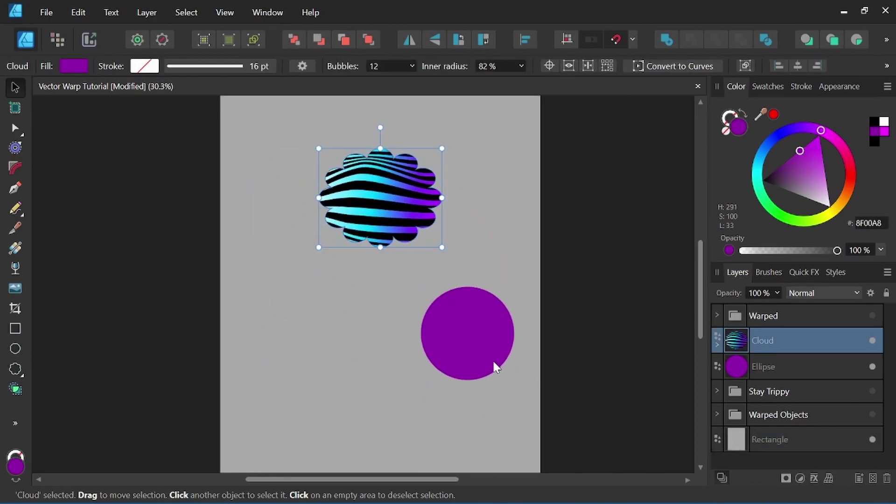
scroll(430, 295, "down", 1)
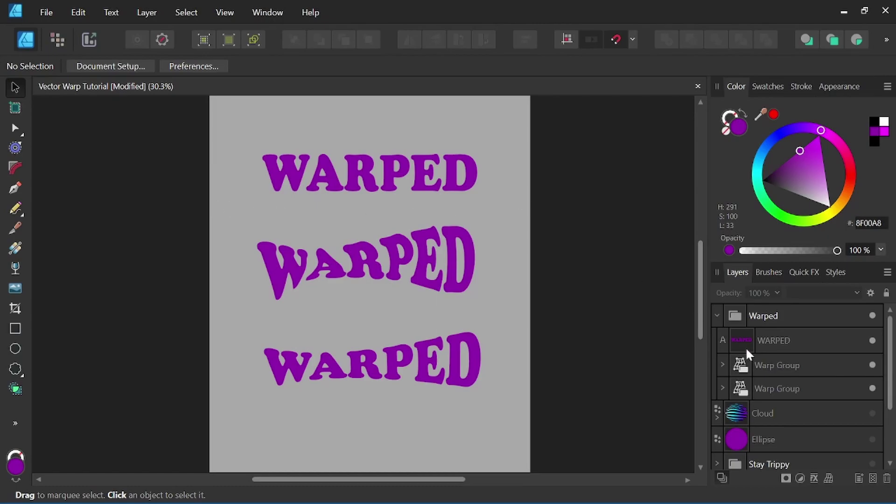
left_click(809, 365)
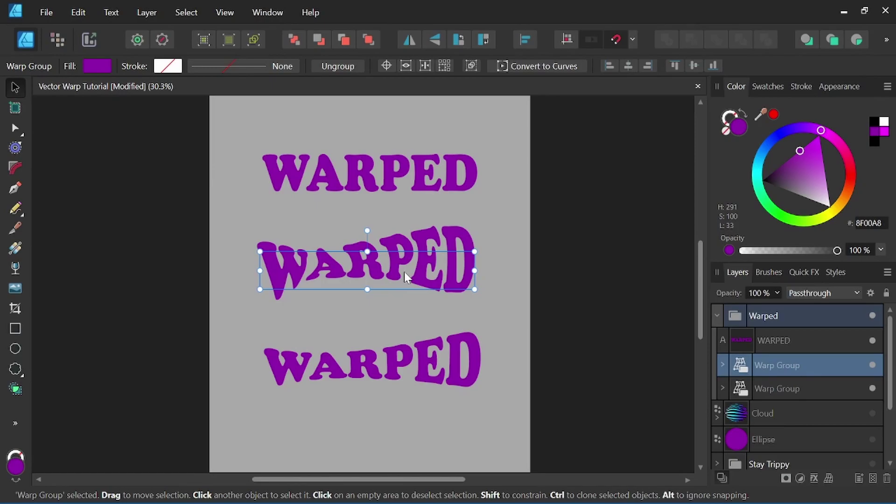
right_click(793, 369)
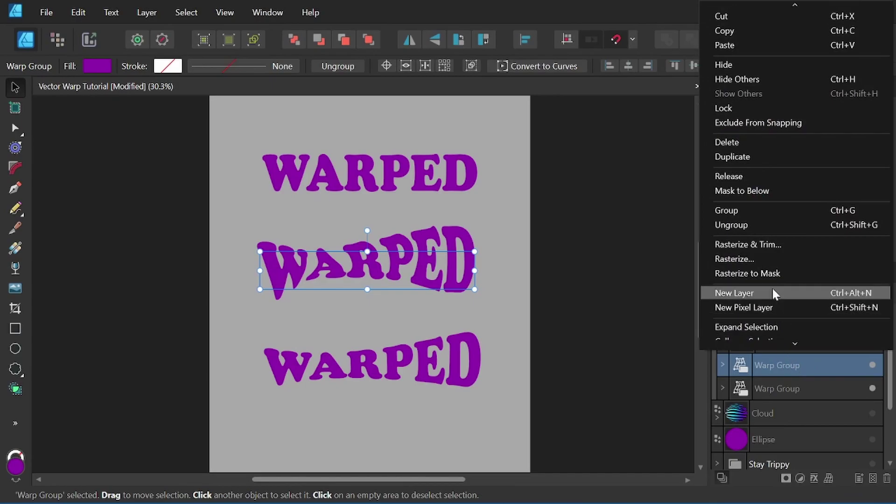
left_click(764, 222)
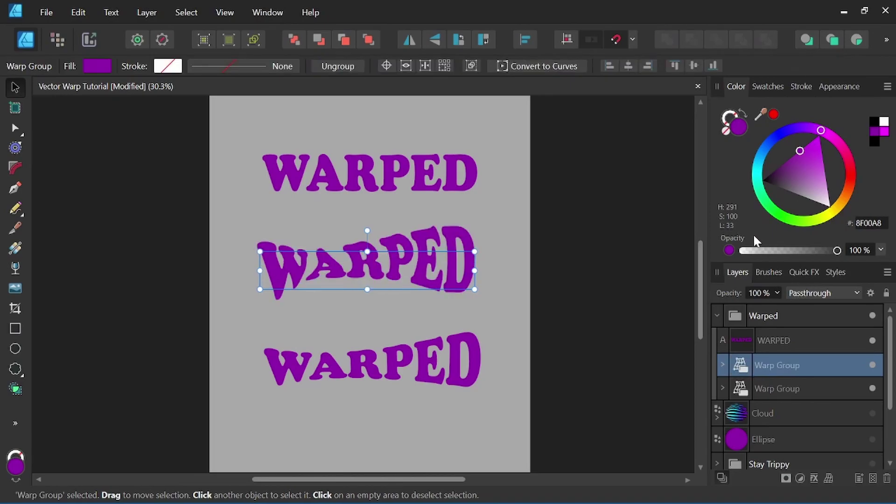
left_click(625, 318)
left_click(294, 178)
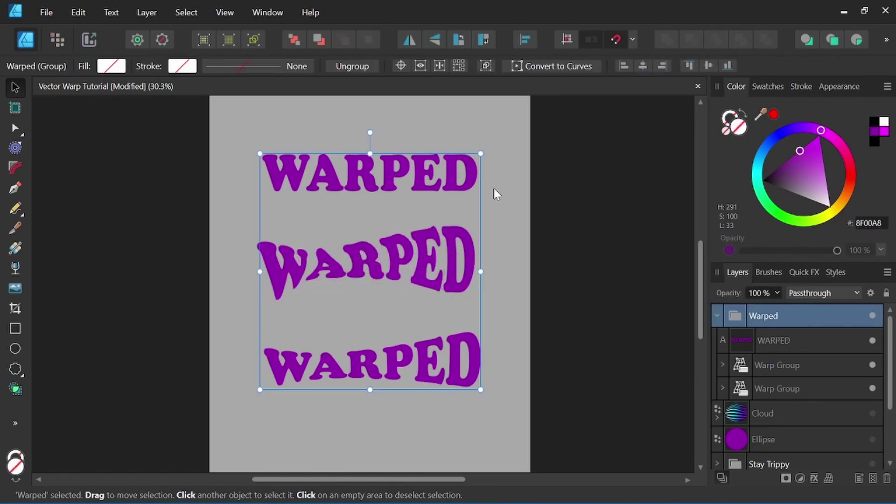
Step: Try Arc - Vertical and Arc - Horizontal warps on the top WARPED text, undoing each
left_click(780, 339)
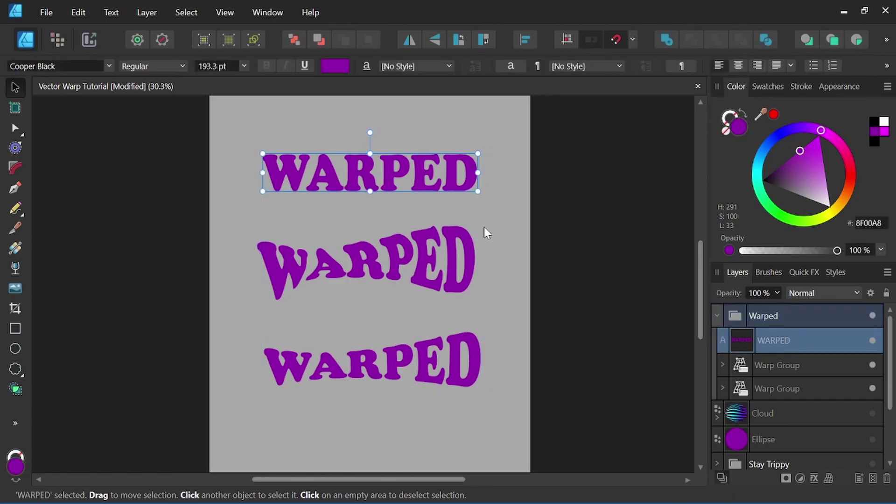
left_click(829, 479)
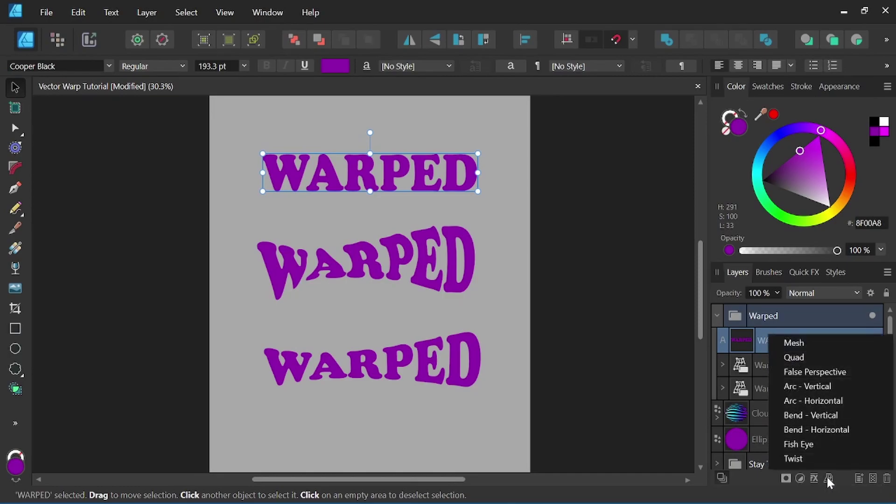
left_click(823, 387)
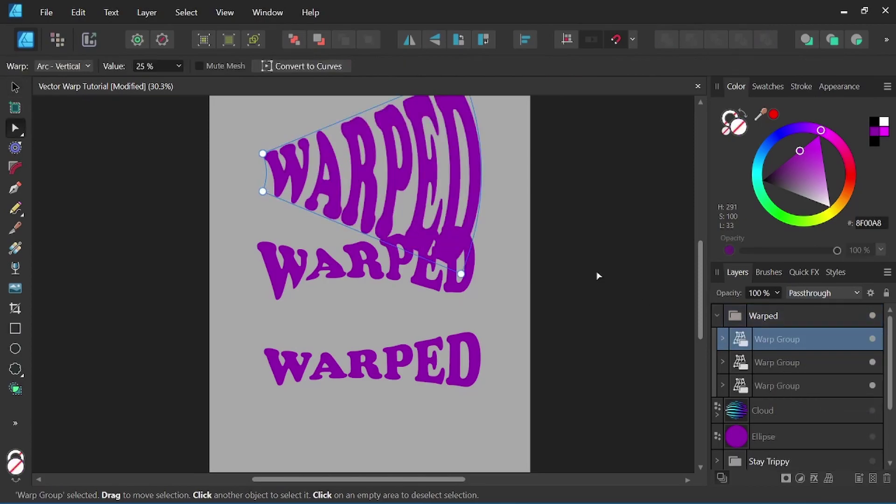
left_click(21, 88)
left_click_drag(242, 190, 248, 262)
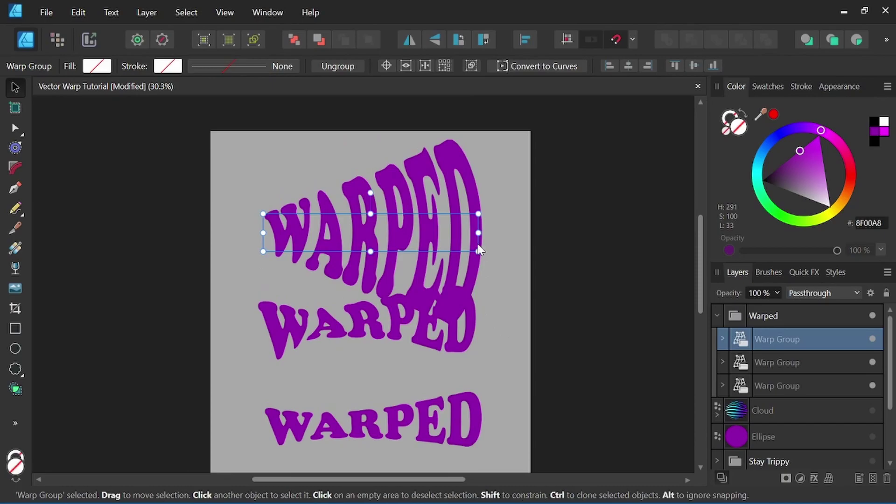
left_click_drag(478, 250, 459, 250)
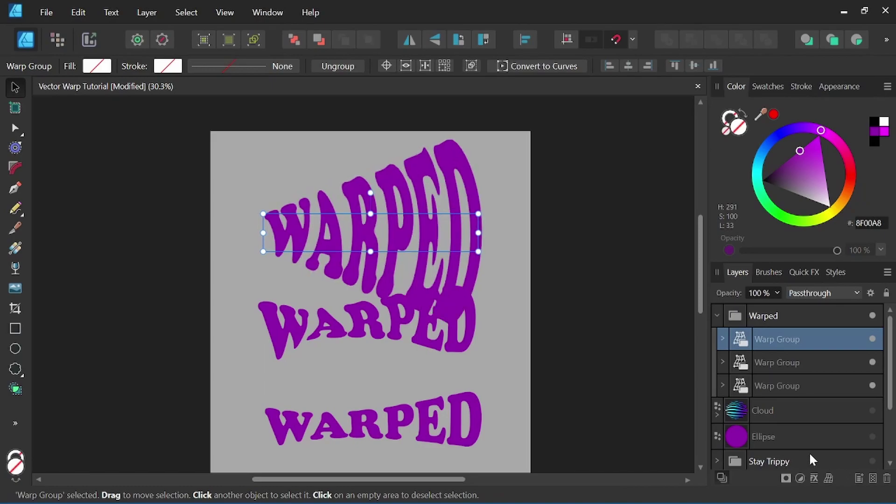
key("ctrl+shift+g")
left_click(825, 476)
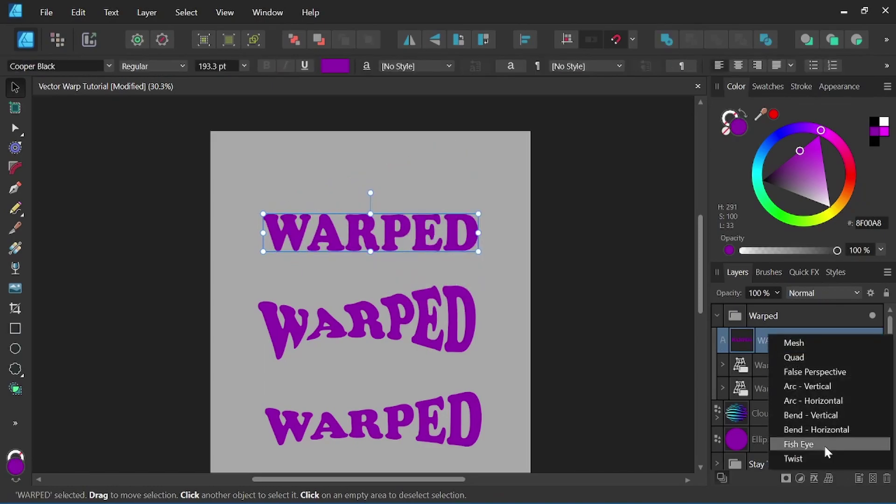
left_click(819, 399)
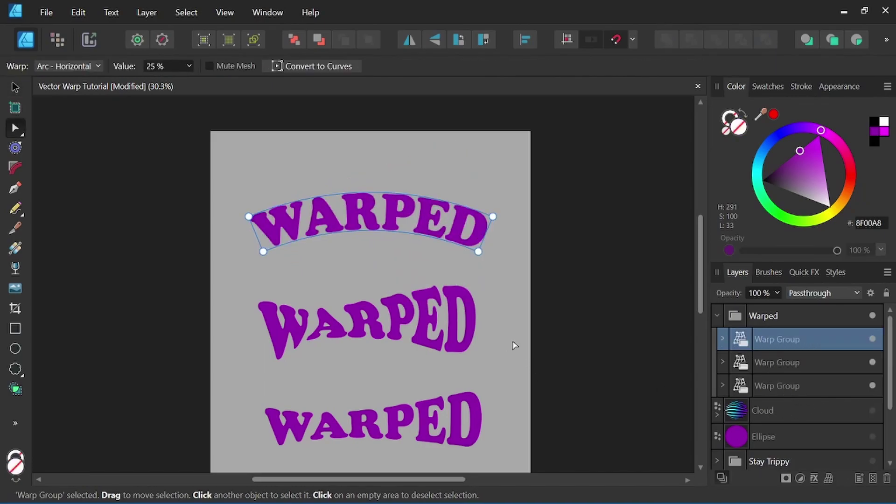
key("ctrl+shift+g")
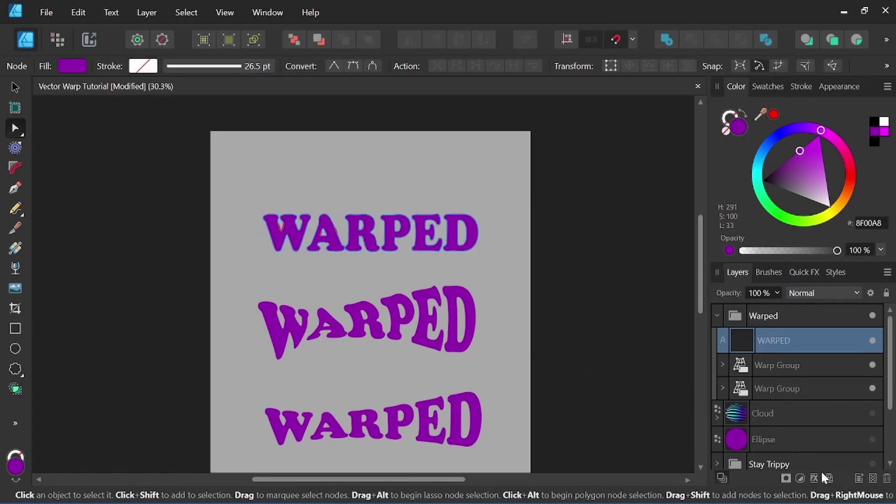
Step: Apply a Bend - Vertical warp and curve its edges, then undo two point edits
left_click(824, 474)
left_click(827, 414)
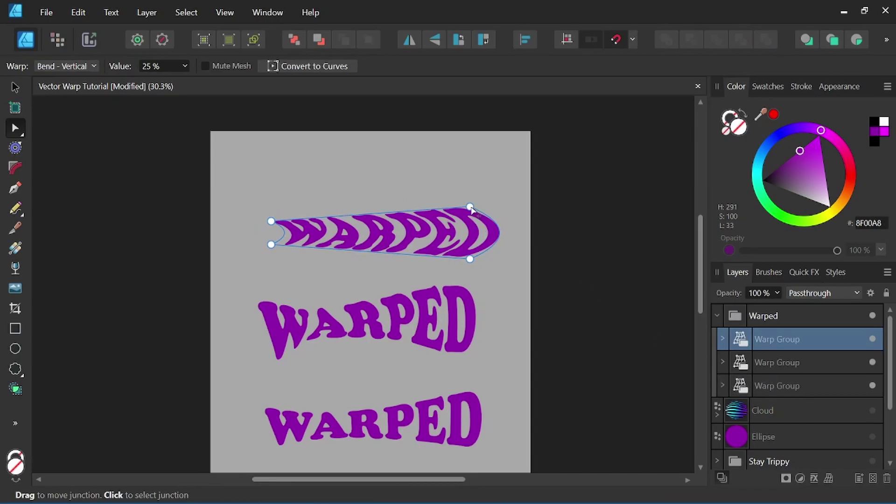
left_click_drag(470, 207, 451, 168)
left_click_drag(470, 259, 465, 277)
left_click_drag(399, 273, 349, 283)
left_click(450, 169)
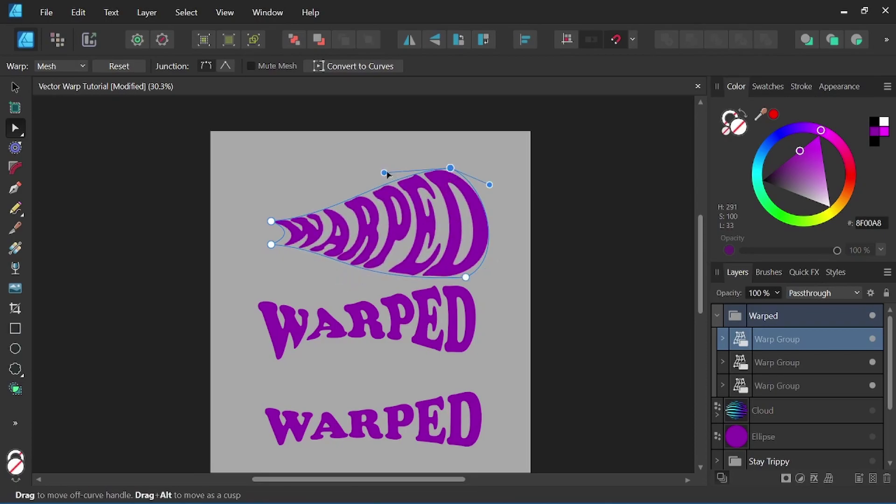
left_click_drag(386, 176, 336, 175)
key("space")
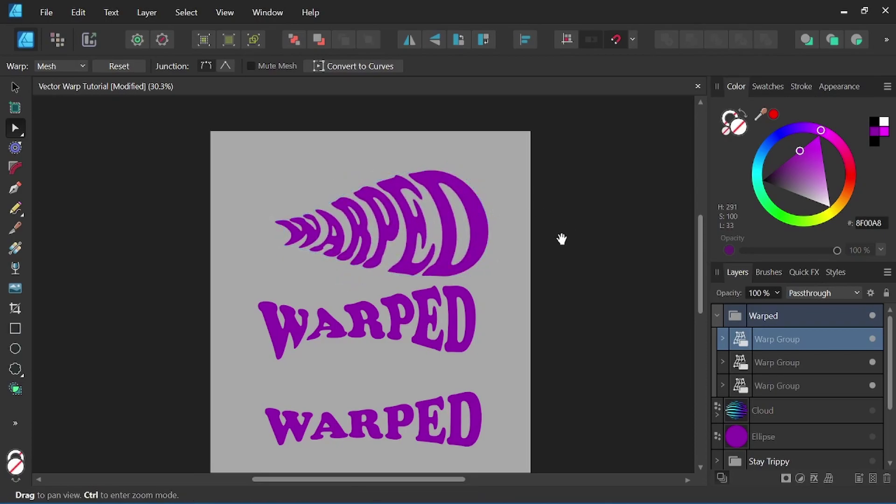
key("ctrl+z")
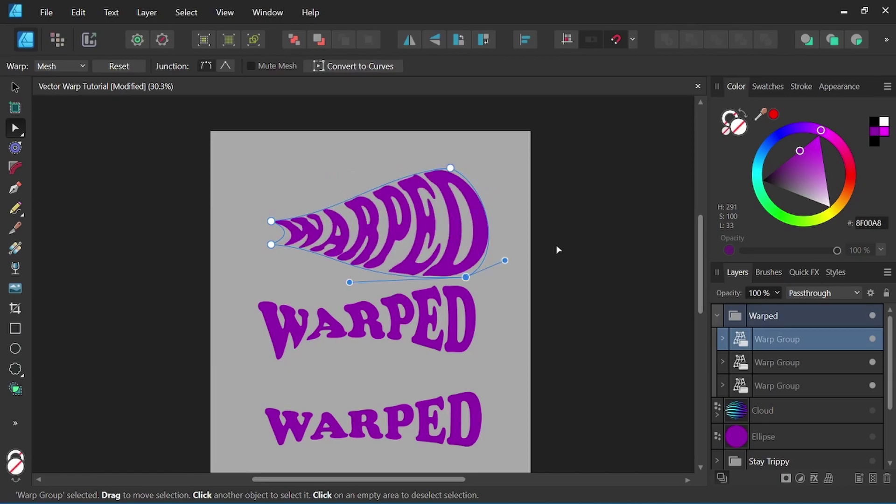
key("ctrl+z")
key("ctrl+z")
key("ctrl+z")
key("ctrl+z")
key("ctrl+z")
key("ctrl+z")
Step: Try a Bend - Horizontal warp, then apply Fish Eye at 25%
left_click(824, 479)
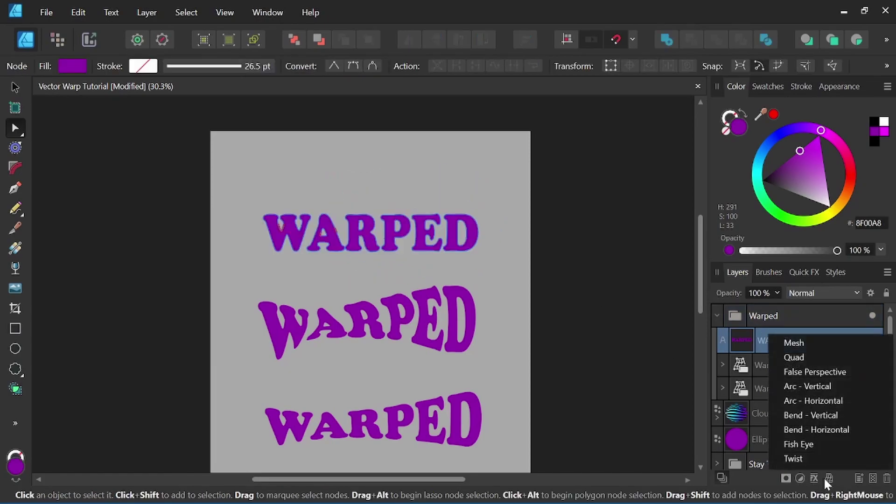
left_click(831, 436)
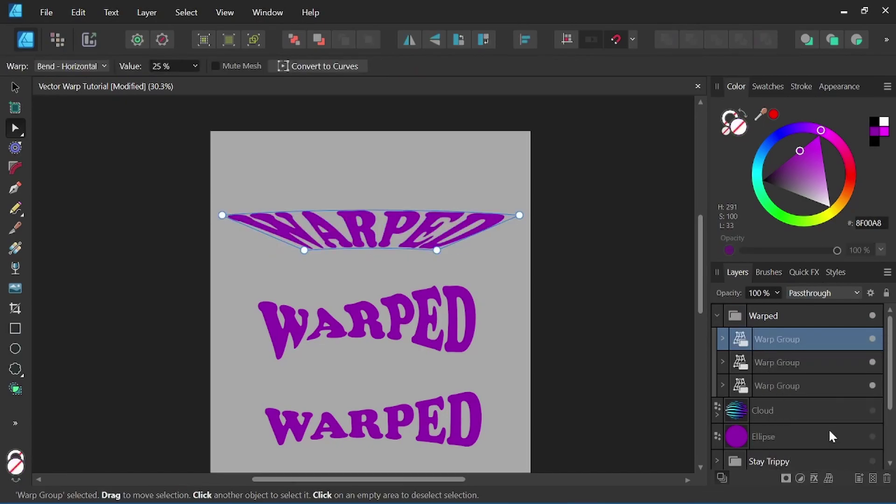
key("ctrl+z")
left_click(827, 477)
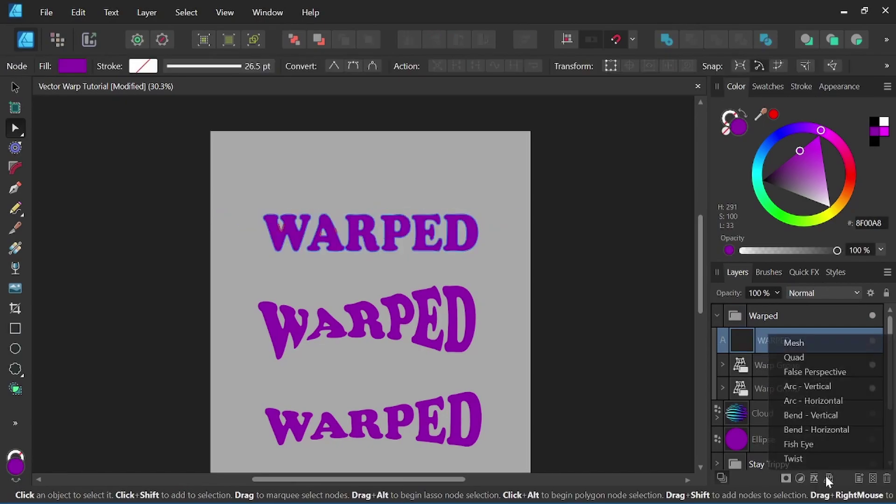
left_click(823, 445)
scroll(356, 183, "up", 3)
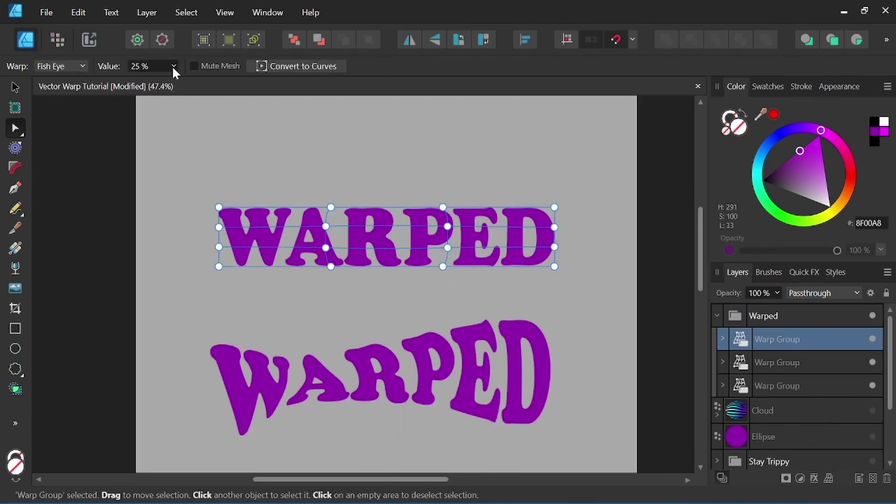
left_click(173, 66)
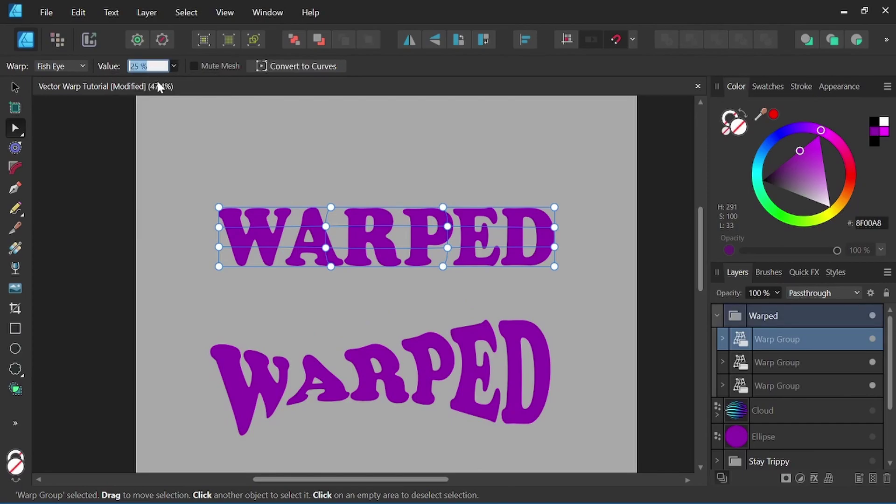
mouse_move(175, 65)
left_mouse_down()
mouse_move(208, 95)
mouse_move(125, 89)
mouse_move(207, 91)
mouse_move(138, 91)
mouse_move(165, 89)
left_mouse_up()
type("25")
key("Return")
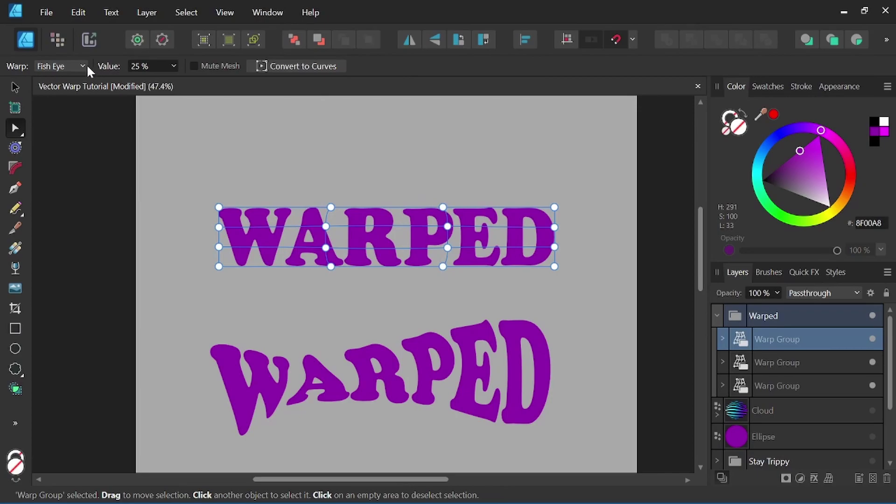
Step: Switch the warp to Twist and ease its value to about 13%
left_click(68, 64)
left_click(56, 224)
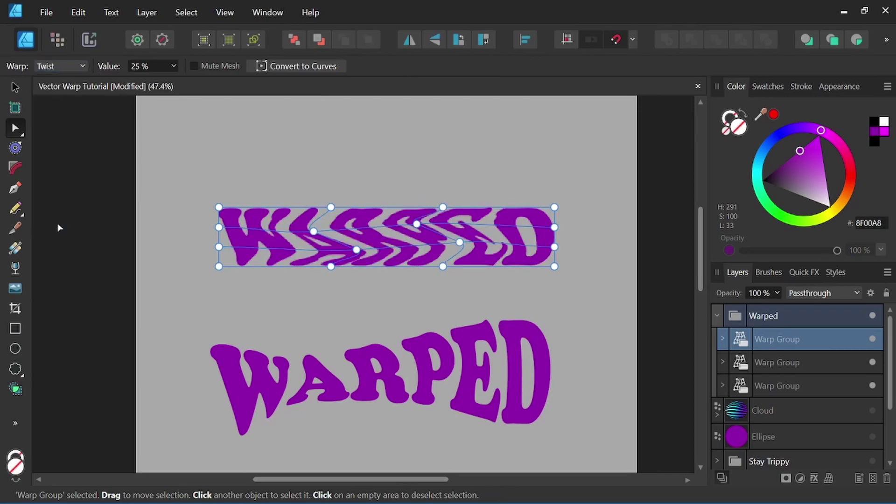
left_click(174, 65)
left_click_drag(177, 82, 153, 86)
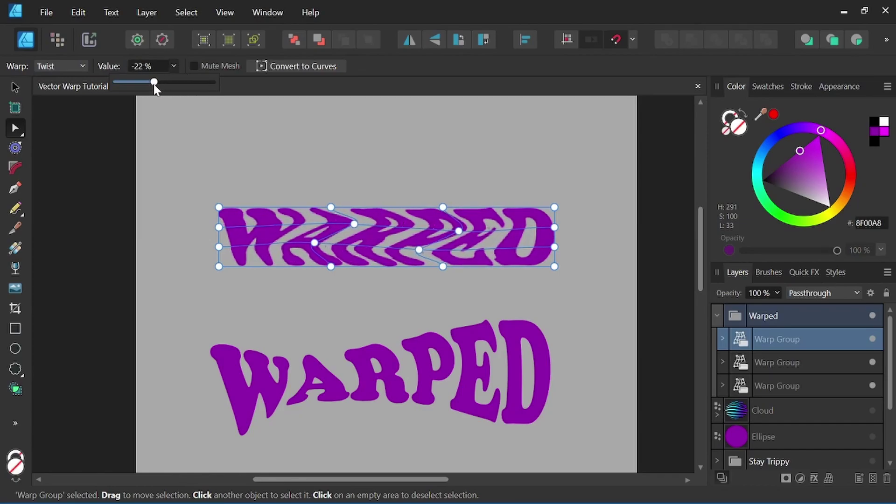
mouse_move(153, 86)
left_mouse_down()
mouse_move(180, 85)
mouse_move(161, 85)
left_mouse_up()
Step: Ungroup the top Warp Group so WARPED is plain text again, ready for a new warp
left_click(15, 86)
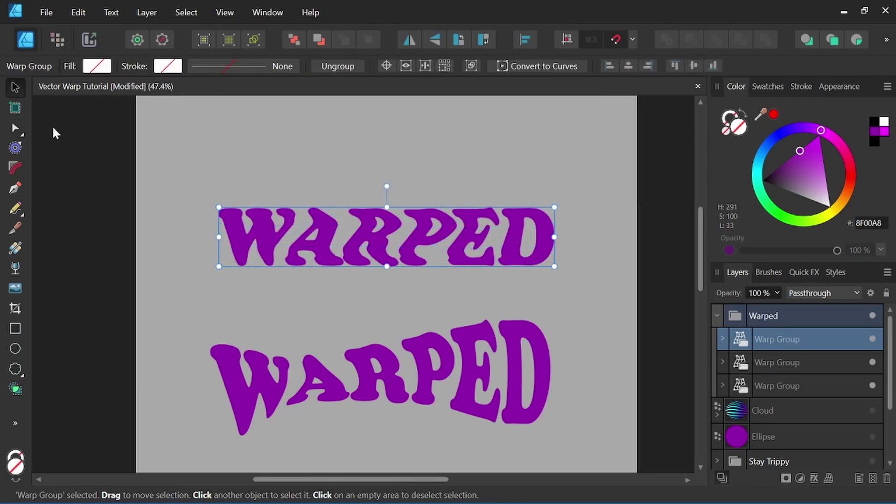
scroll(508, 202, "down", 1)
scroll(533, 287, "down", 2)
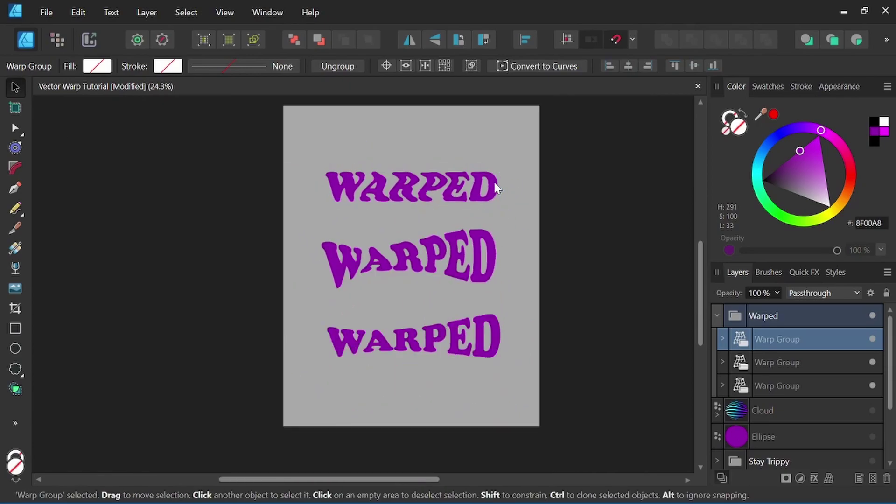
scroll(491, 256, "up", 2)
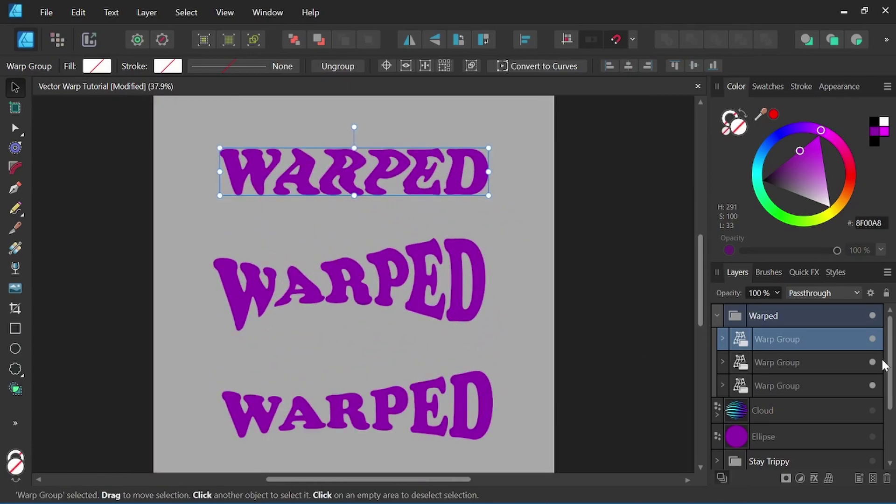
right_click(797, 337)
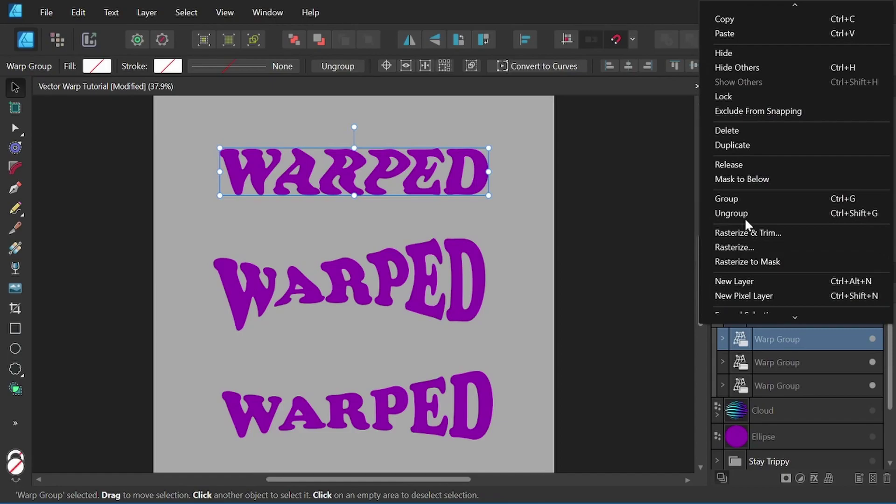
left_click(733, 214)
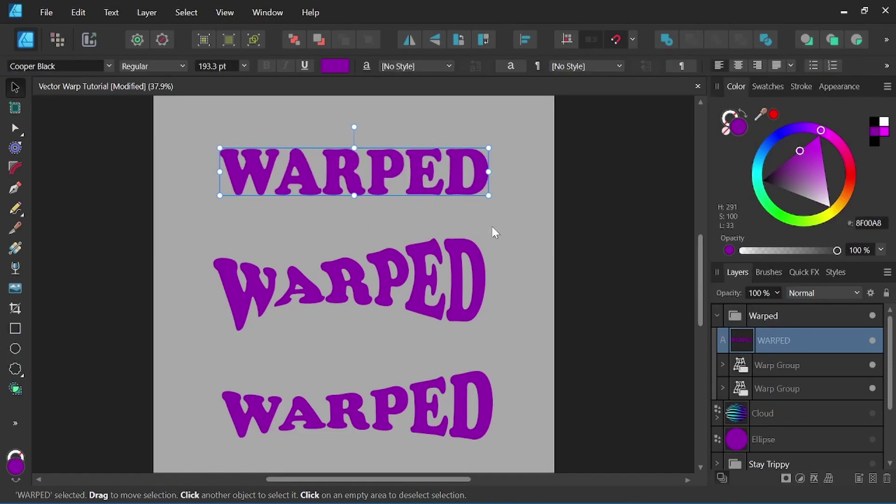
left_click_drag(478, 236, 510, 275)
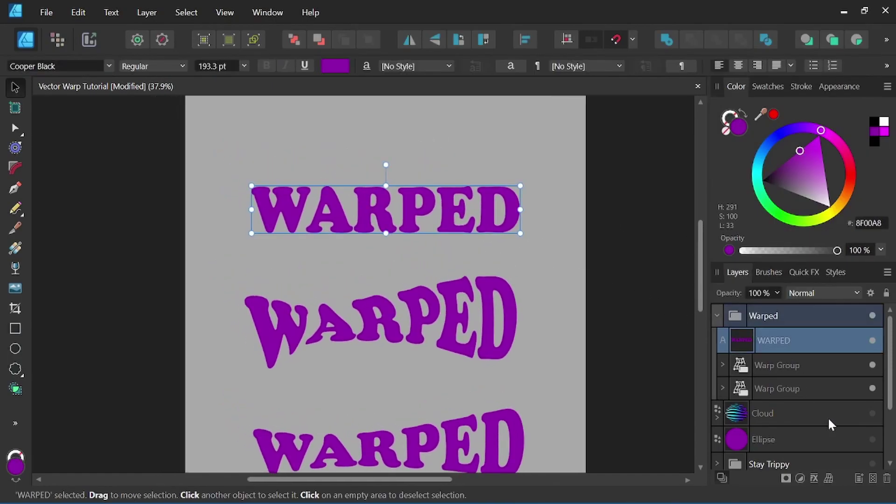
left_click(831, 478)
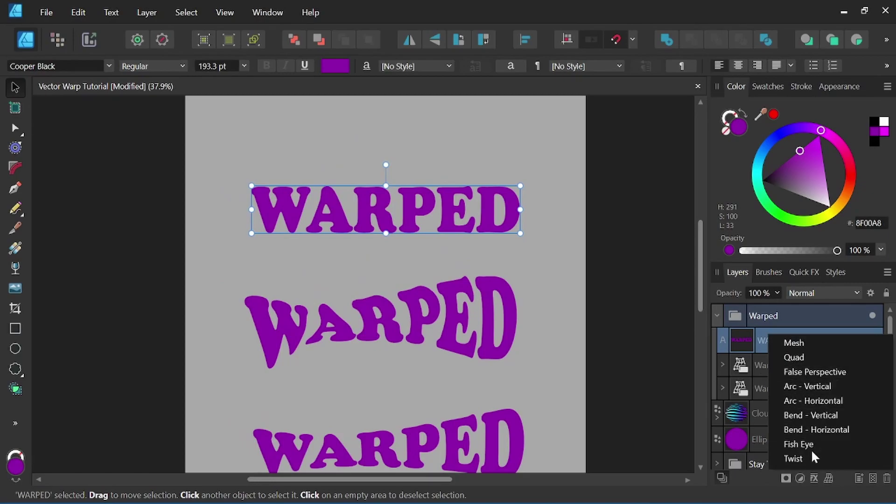
Step: Apply a Quad warp and spread its right corners so WARPED grows taller rightward
left_click(802, 356)
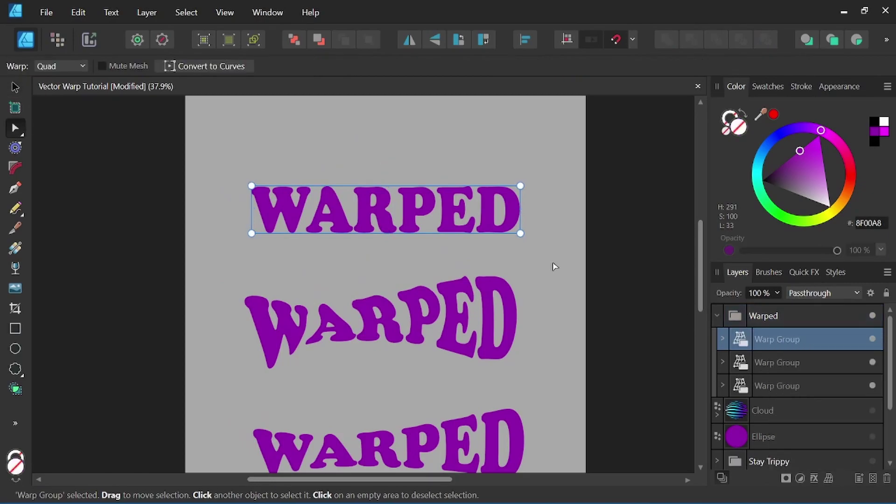
scroll(396, 211, "up", 1)
left_click_drag(553, 184, 553, 153)
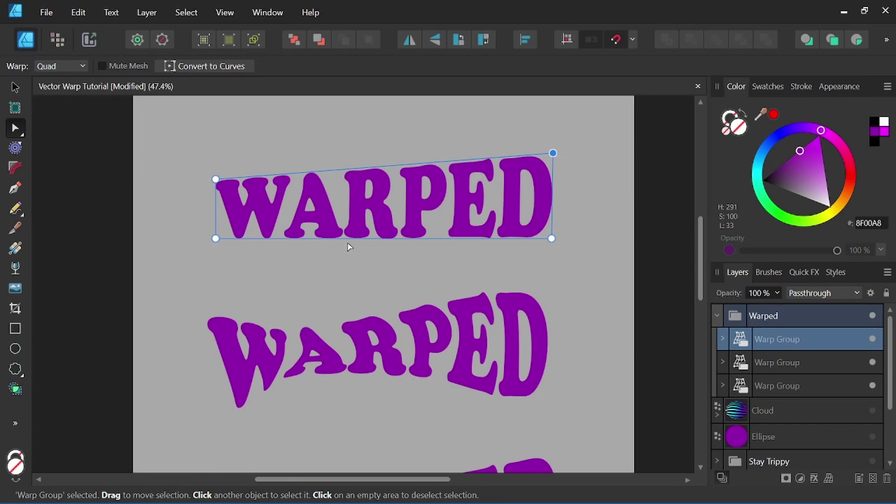
left_click_drag(552, 238, 551, 262)
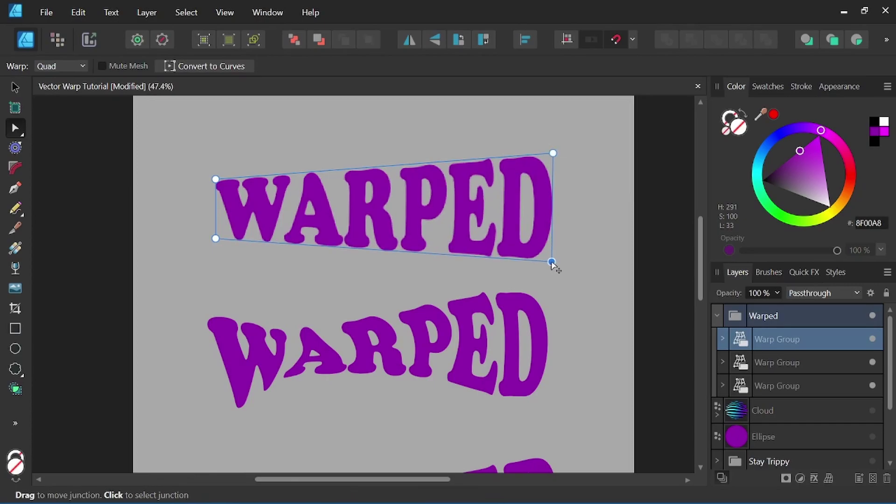
left_click_drag(554, 153, 549, 141)
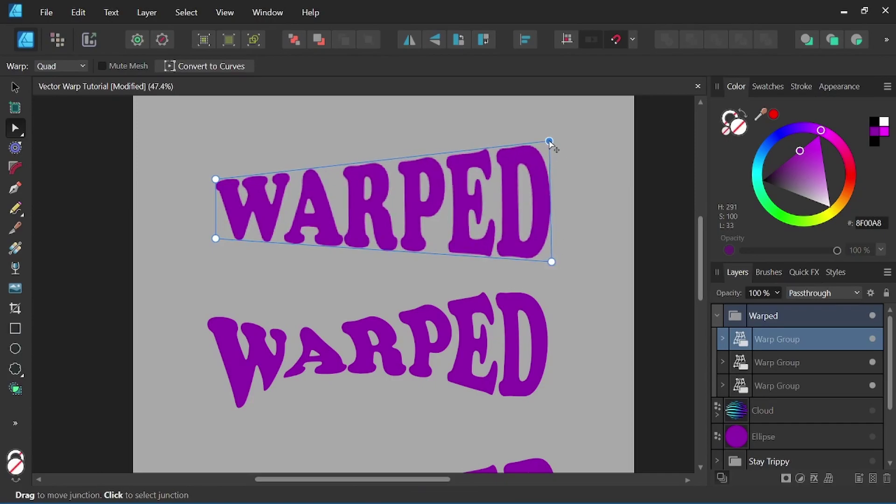
Step: Add a mesh line near the D and shift its junctions to curve it
left_click(482, 149)
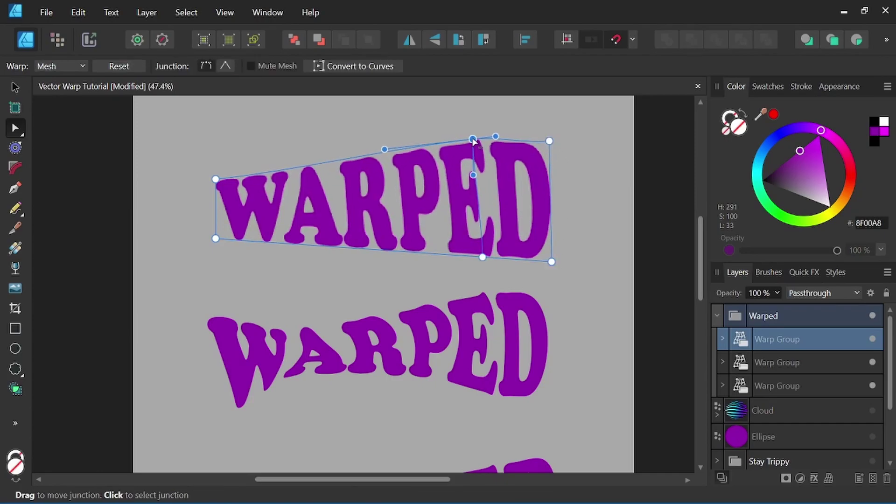
left_click_drag(482, 150, 475, 134)
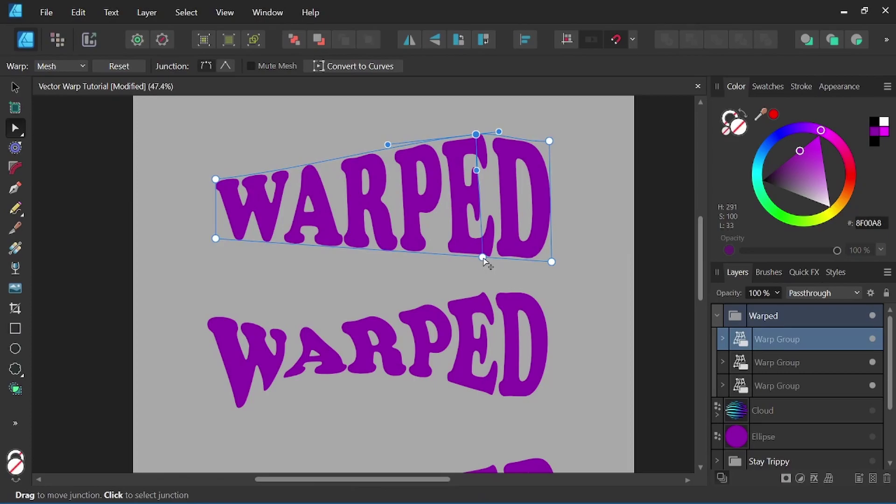
left_click_drag(483, 257, 478, 272)
mouse_move(481, 240)
left_mouse_down()
mouse_move(492, 232)
mouse_move(479, 240)
left_mouse_up()
left_click(475, 134)
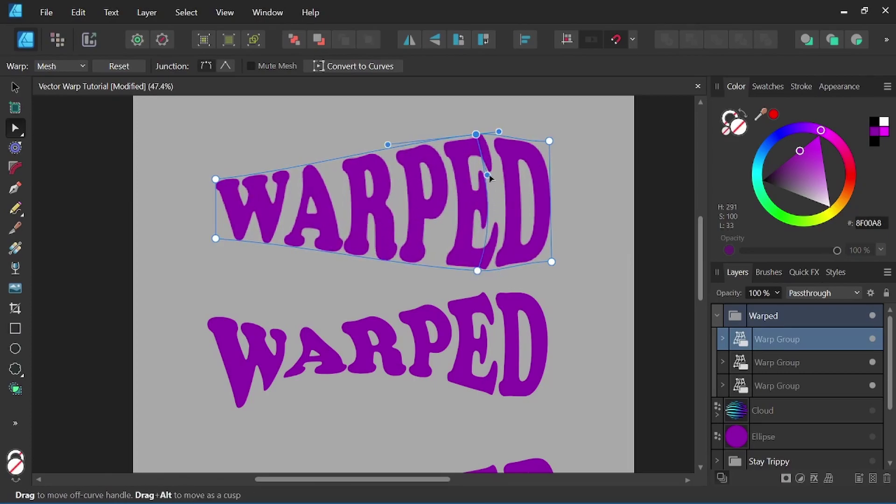
left_click_drag(477, 170, 498, 172)
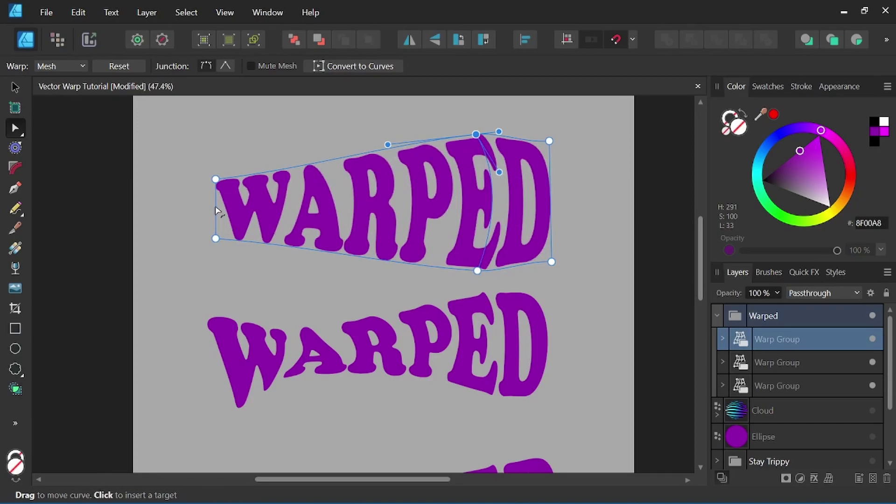
Step: Bow the left, bottom, top and right mesh edges into a wavy, bulging shape
left_click_drag(216, 210, 236, 215)
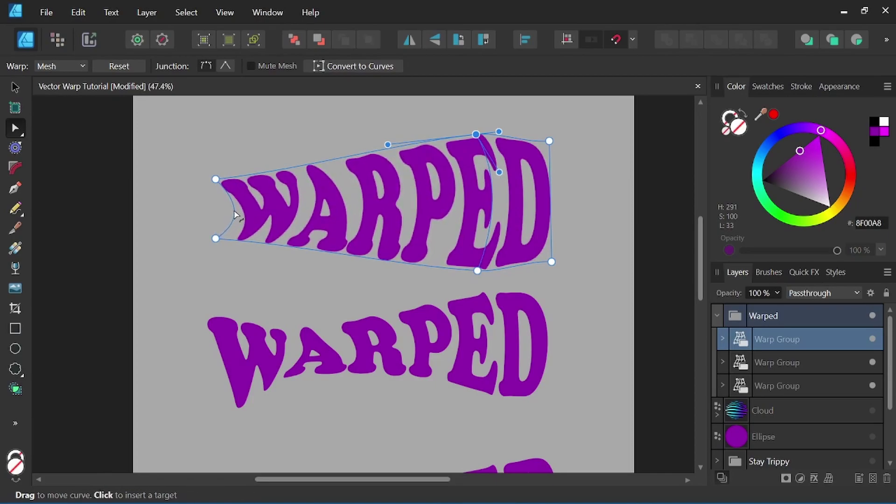
left_click_drag(301, 250, 295, 274)
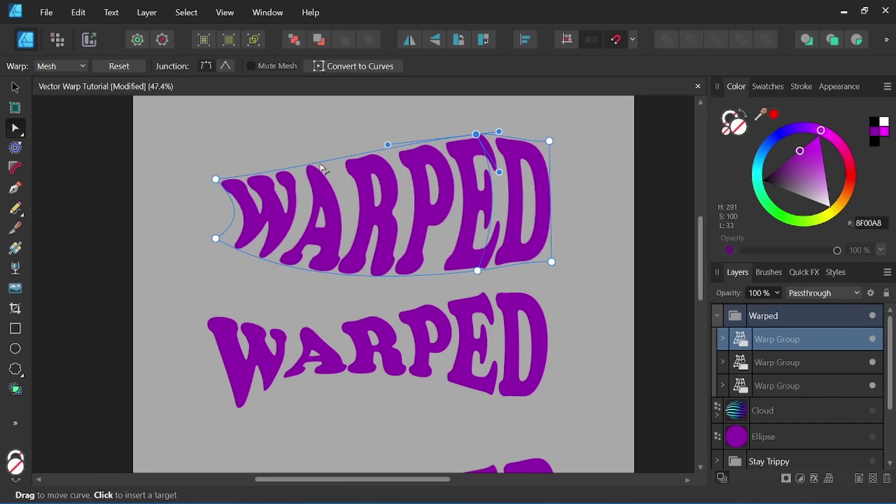
mouse_move(319, 165)
left_mouse_down()
mouse_move(452, 147)
mouse_move(472, 157)
left_mouse_up()
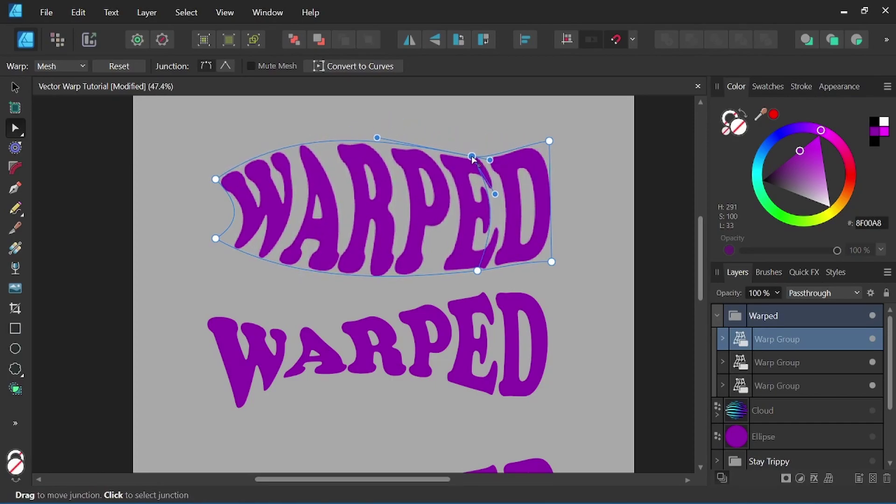
left_click_drag(480, 270, 473, 251)
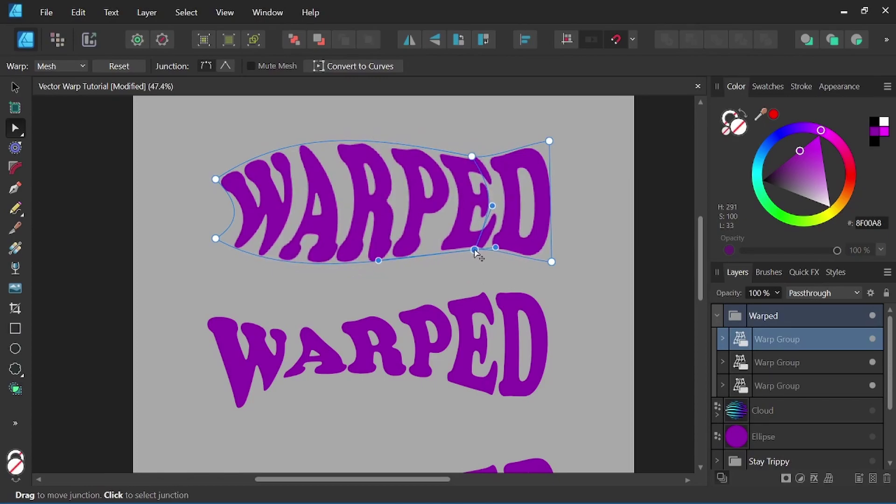
mouse_move(551, 262)
left_mouse_down()
mouse_move(556, 274)
mouse_move(570, 220)
left_mouse_up()
left_click(548, 141)
left_click_drag(553, 184, 577, 184)
left_click(544, 200)
left_click_drag(573, 209, 579, 207)
scroll(406, 164, "down", 3)
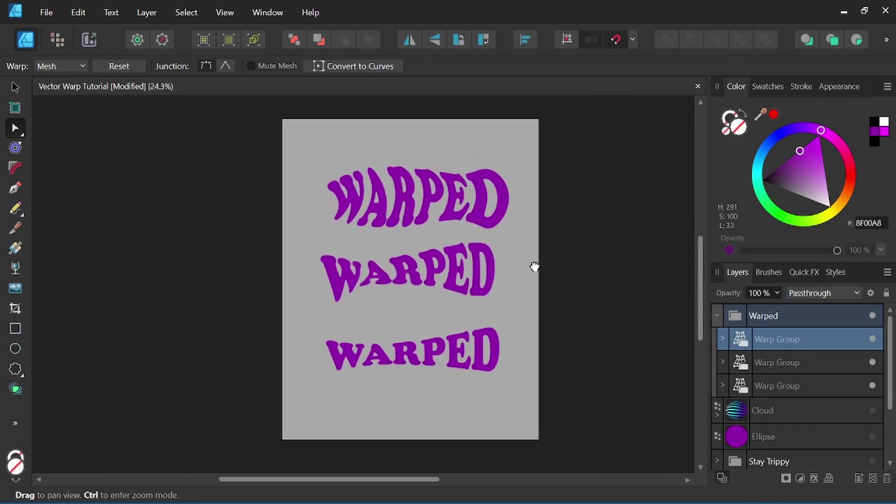
left_click(15, 86)
left_click(165, 162)
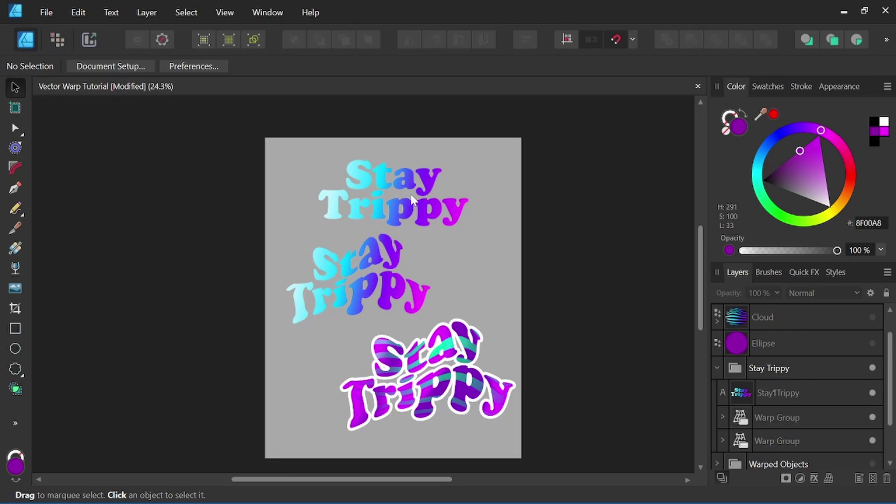
scroll(399, 187, "up", 2)
scroll(400, 187, "up", 2)
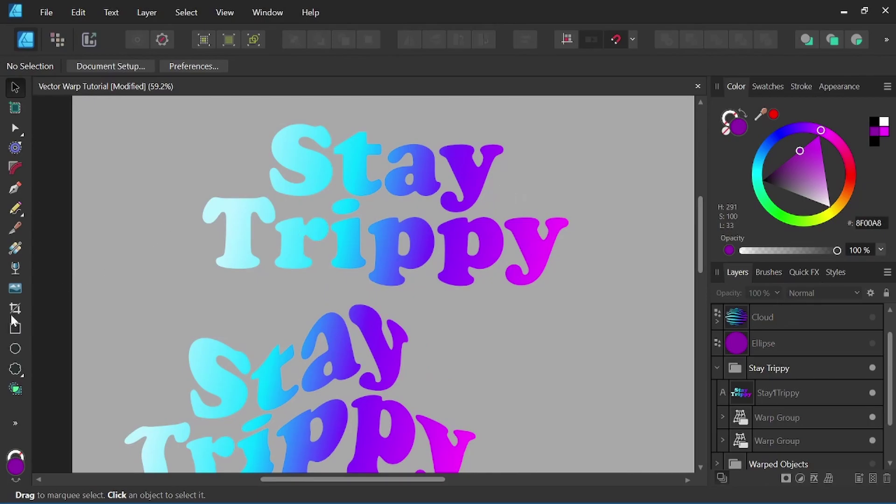
Step: Draw a thin purple bar above Stay Trippy, stretched across its full width
left_click(16, 330)
scroll(186, 202, "up", 1)
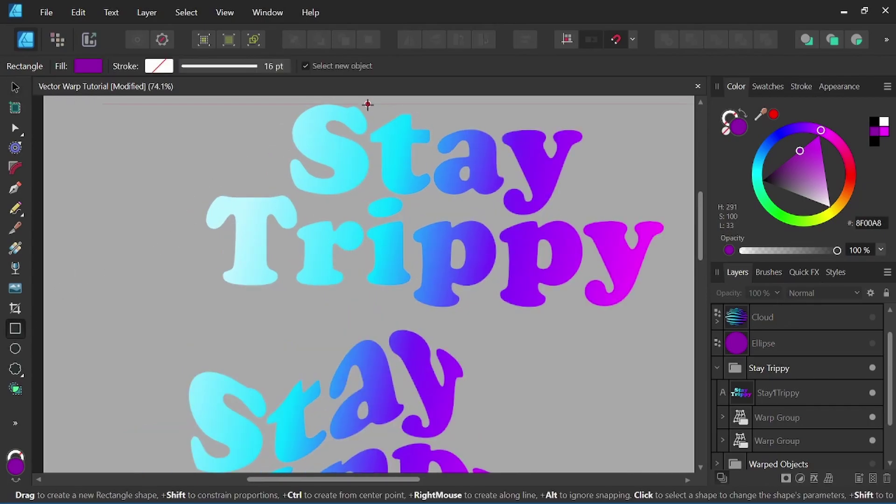
left_click_drag(290, 173, 257, 224)
left_click_drag(232, 179, 650, 185)
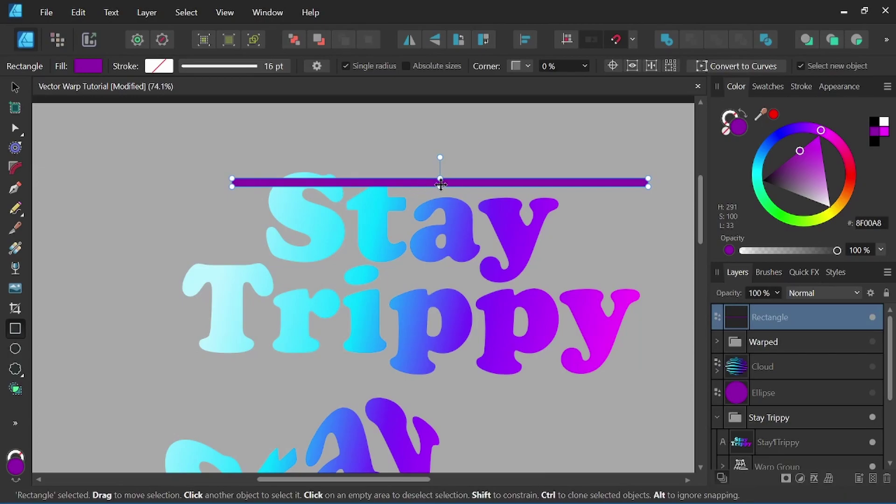
key("v")
scroll(370, 185, "up", 3)
left_click_drag(161, 184, 38, 181)
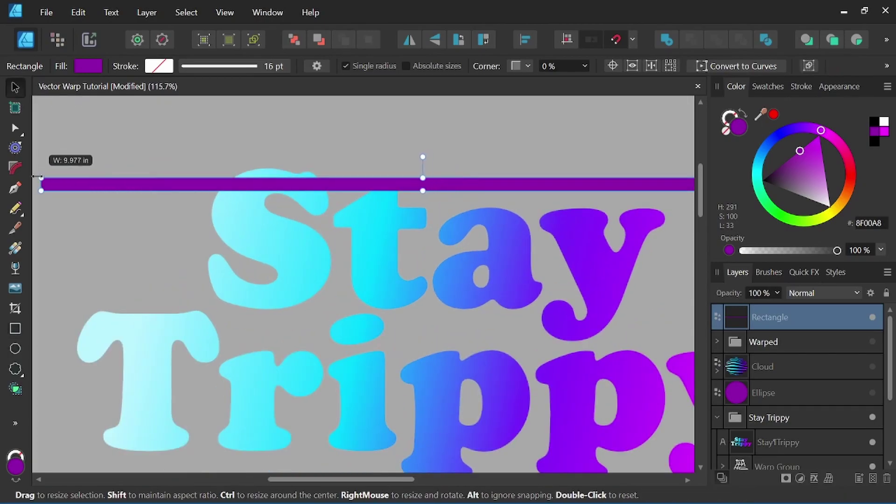
scroll(587, 187, "down", 2)
scroll(587, 188, "down", 2)
scroll(500, 208, "up", 2)
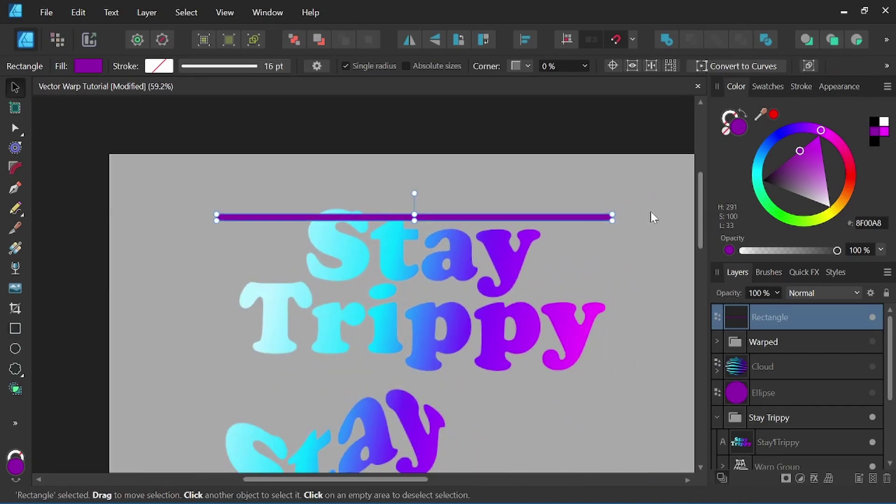
left_click_drag(613, 218, 630, 218)
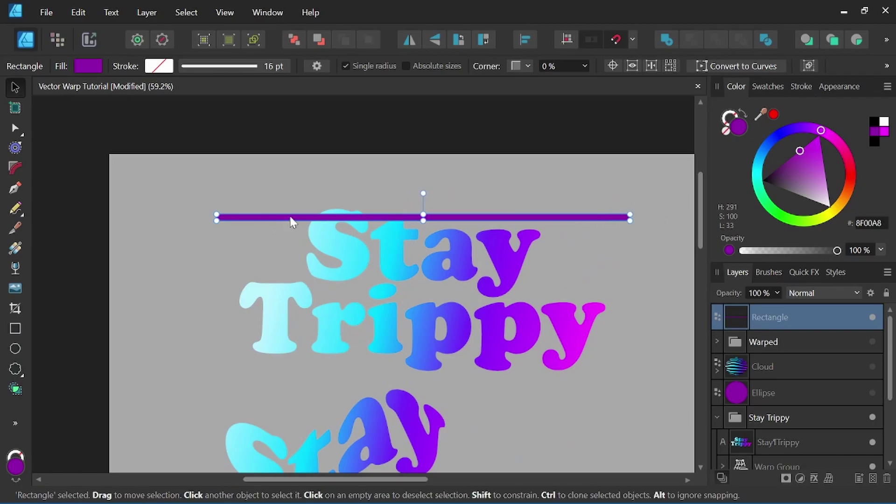
left_click_drag(292, 222, 278, 225)
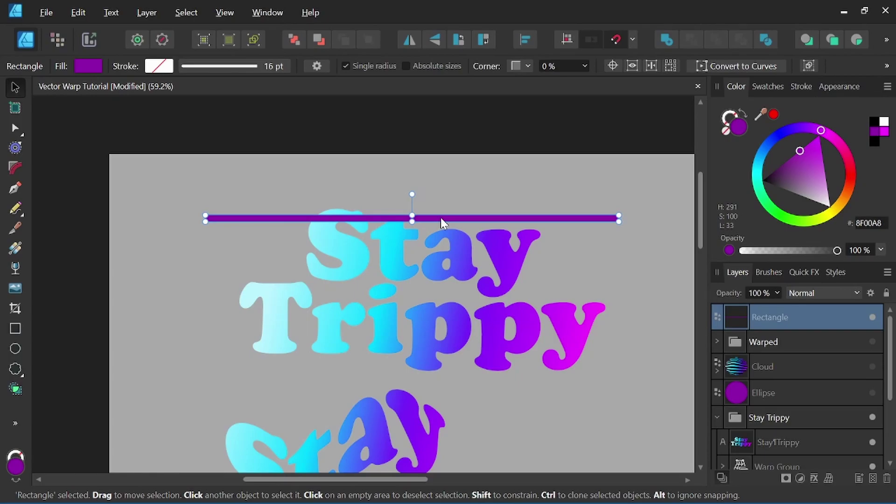
Step: Clone the bar just below, then repeat it with Ctrl+J into evenly spaced stripes
left_click_drag(440, 218, 439, 232, "ctrl")
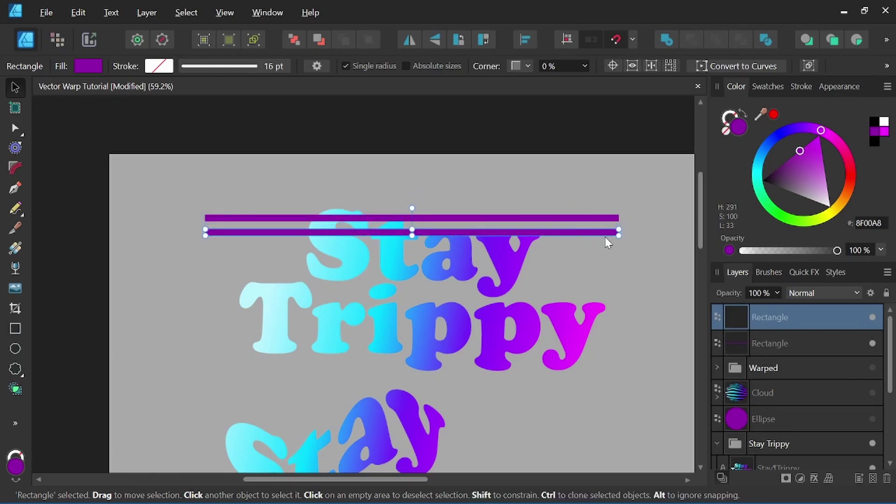
key("alt")
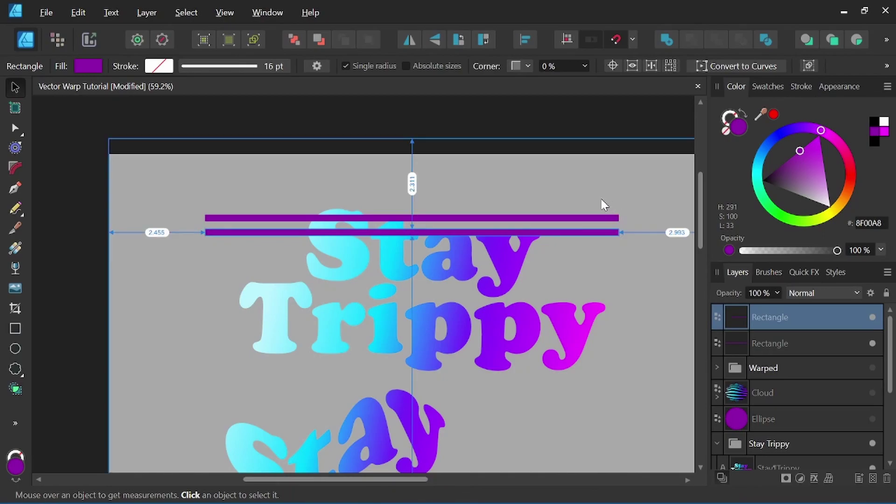
key("ctrl+j")
key("ctrl+j")
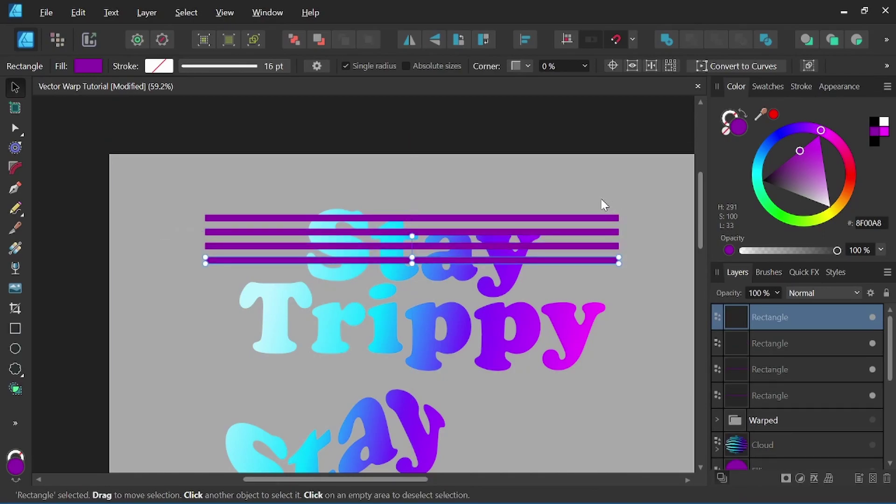
key("ctrl+j")
key("ctrl+j")
key("ctrl+j")
key("ctrl+j")
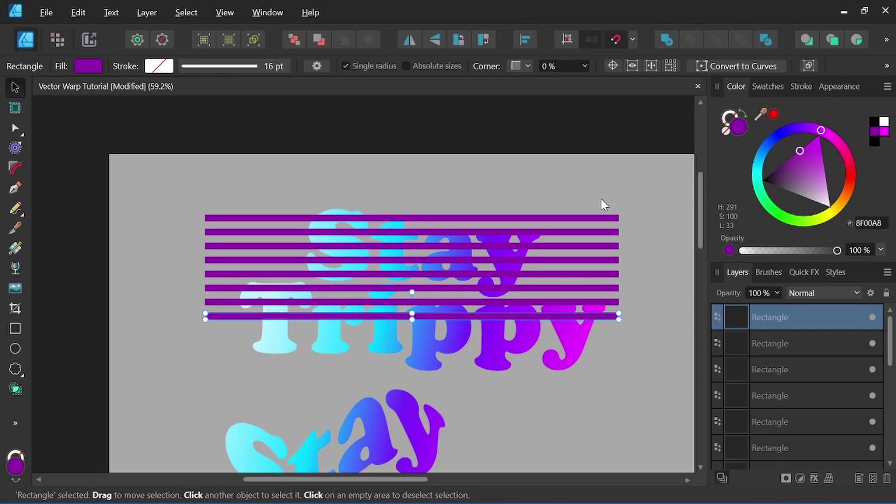
key("ctrl+j")
key("ctrl+j")
key("ctrl+j")
key("ctrl+j")
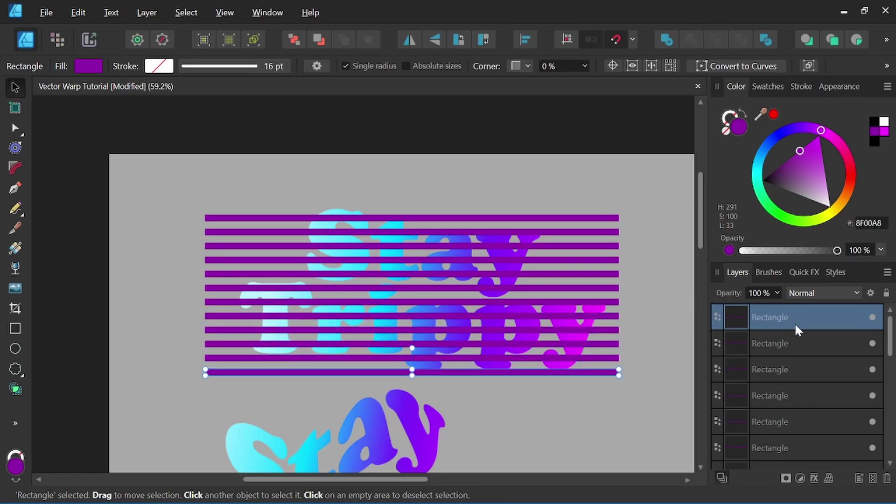
scroll(787, 341, "down", 3)
scroll(786, 341, "up", 1)
Step: Select all the stripe rectangles and clip them inside the StayTrippy text layer
left_click(788, 372, "shift")
scroll(784, 360, "up", 1)
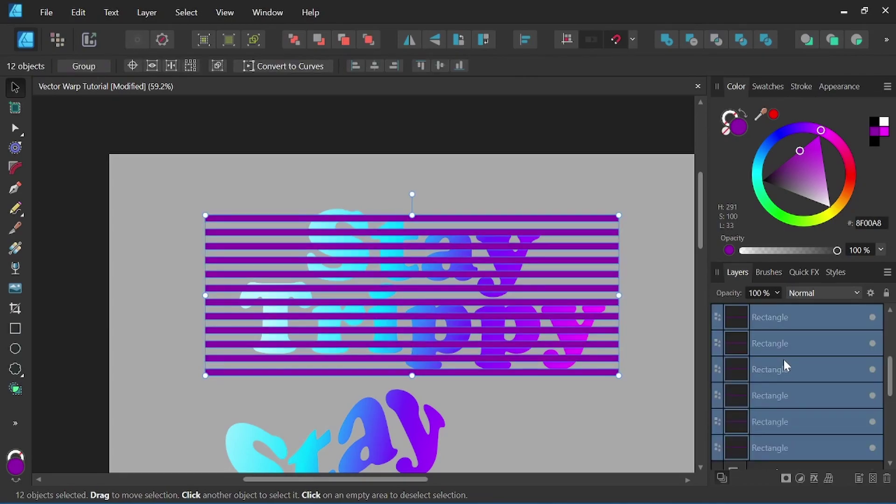
scroll(782, 351, "down", 1)
scroll(782, 347, "down", 1)
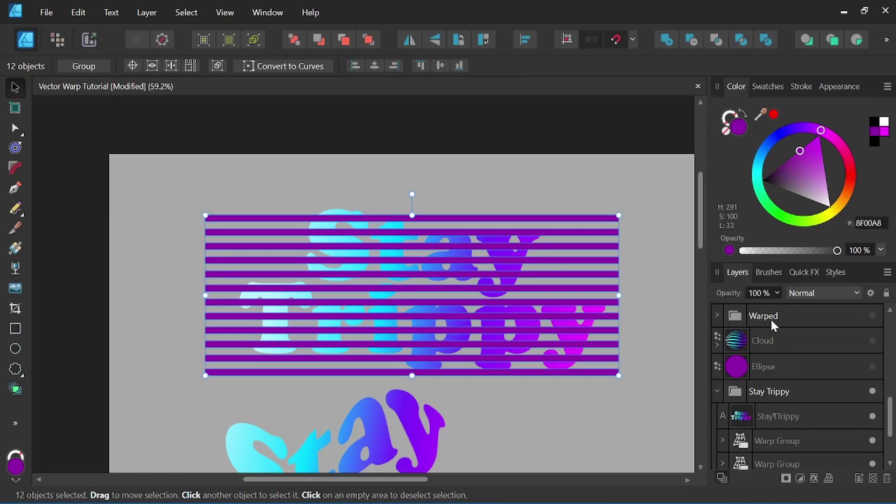
scroll(776, 342, "up", 1)
left_click_drag(777, 368, 782, 366)
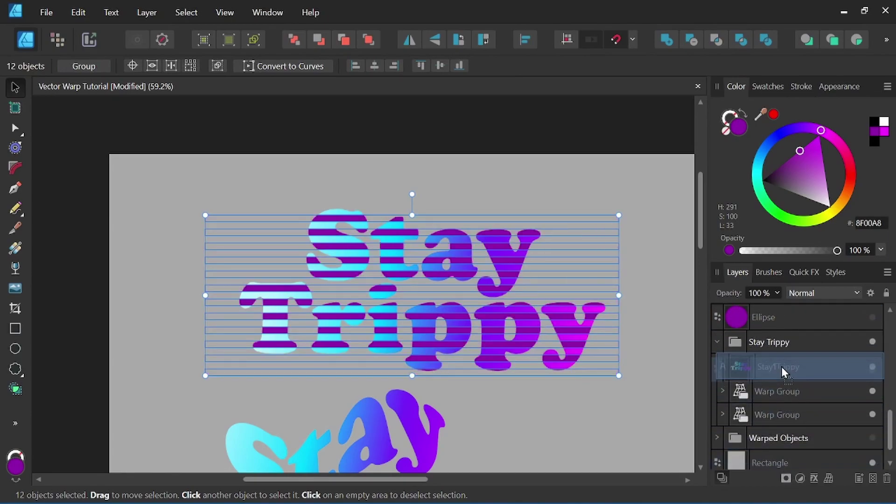
left_click_drag(782, 366, 782, 367)
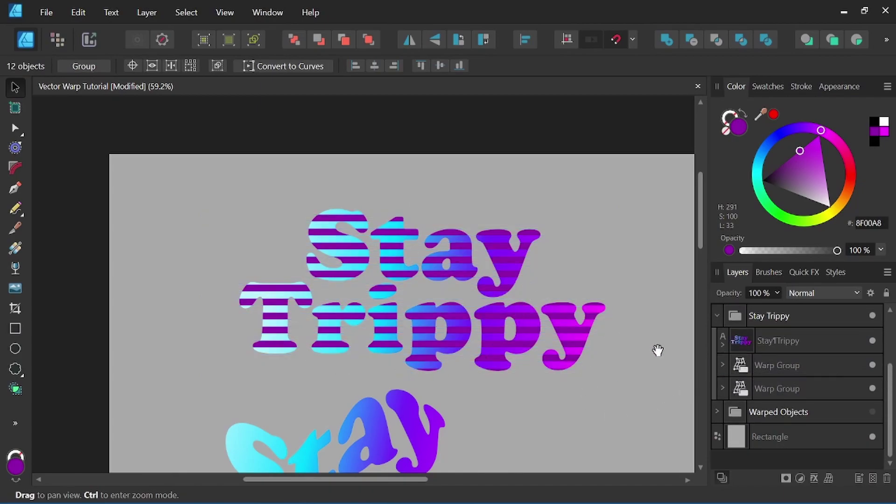
Step: Lay a linear gradient fill diagonally across the clipped stripes
left_click(723, 345)
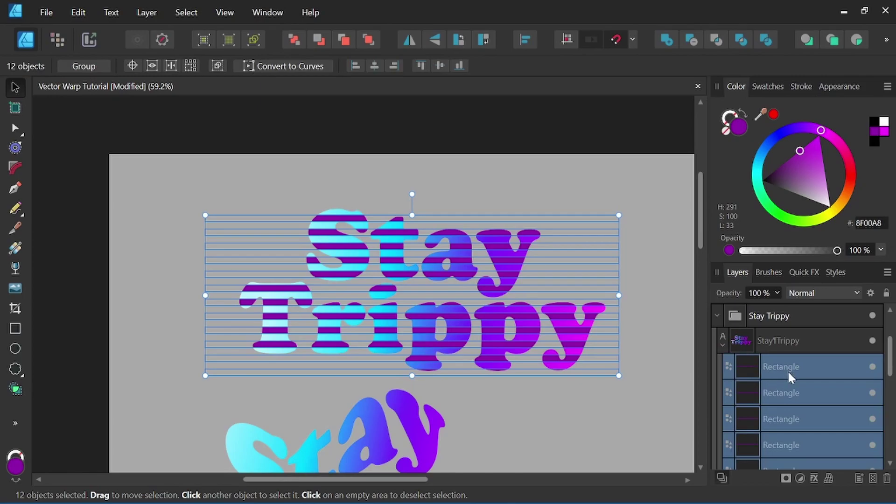
scroll(788, 377, "down", 2)
scroll(787, 379, "down", 2)
scroll(786, 379, "up", 2)
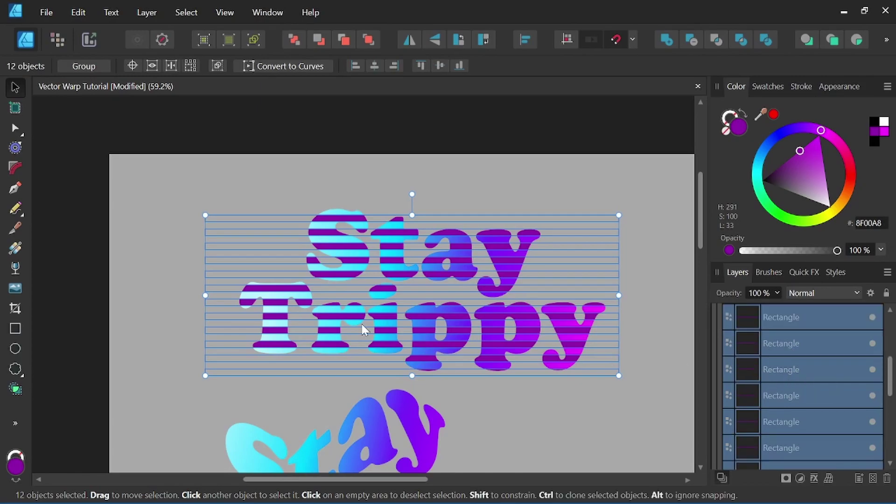
left_click(15, 249)
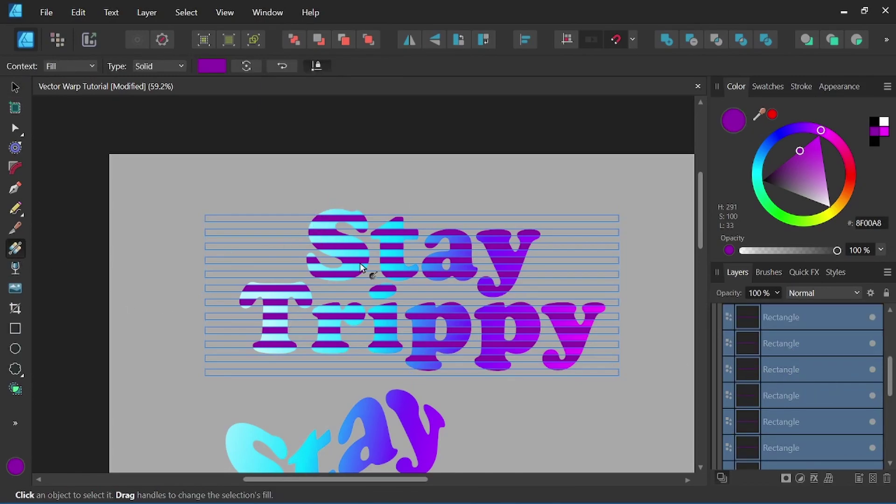
left_click_drag(308, 190, 536, 348)
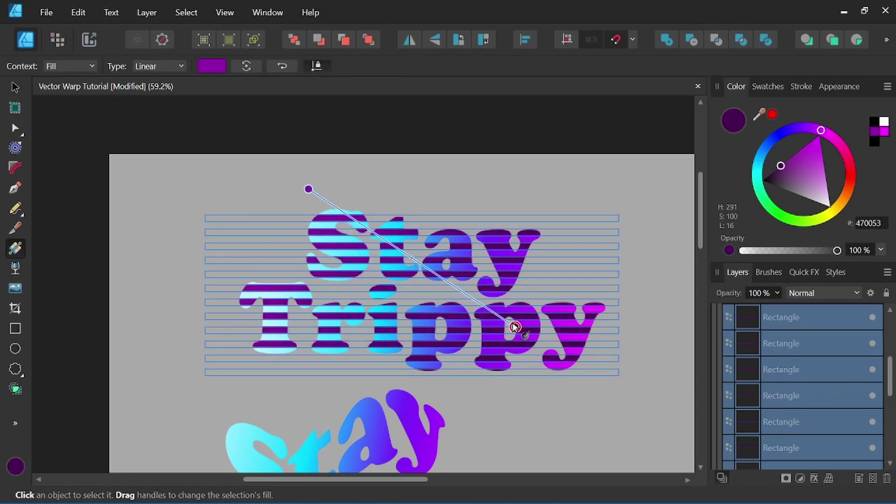
Step: Set the gradient's start stop to pink-magenta and its end stop to brighter purple
left_click(213, 66)
left_click(321, 128)
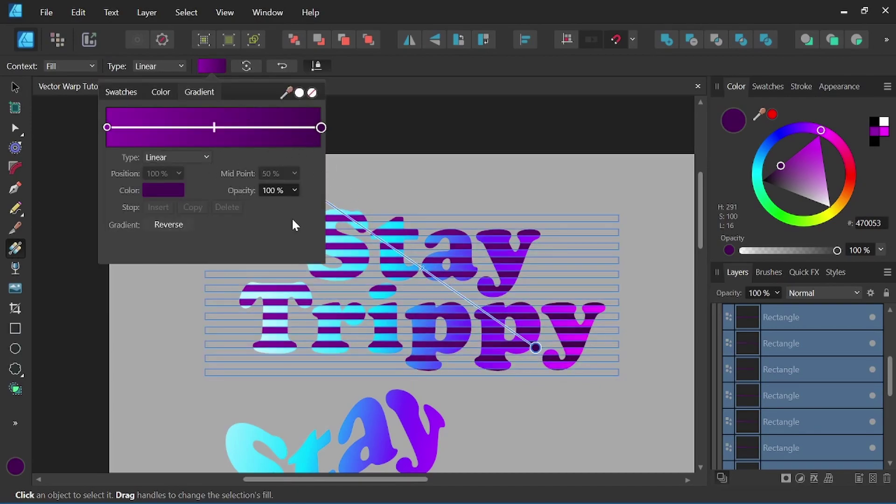
left_click(163, 190)
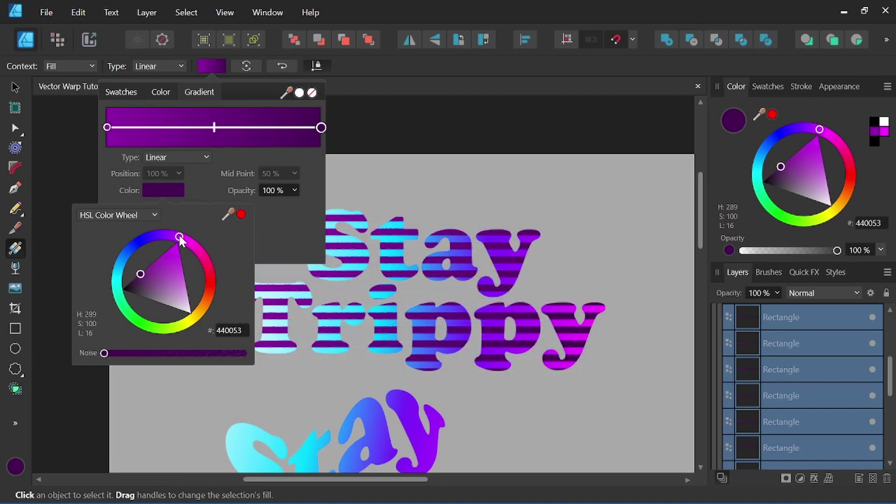
left_click_drag(178, 233, 156, 269)
left_click(107, 128)
left_click(163, 190)
mouse_move(182, 240)
left_mouse_down()
mouse_move(198, 243)
mouse_move(169, 260)
mouse_move(178, 260)
left_mouse_up()
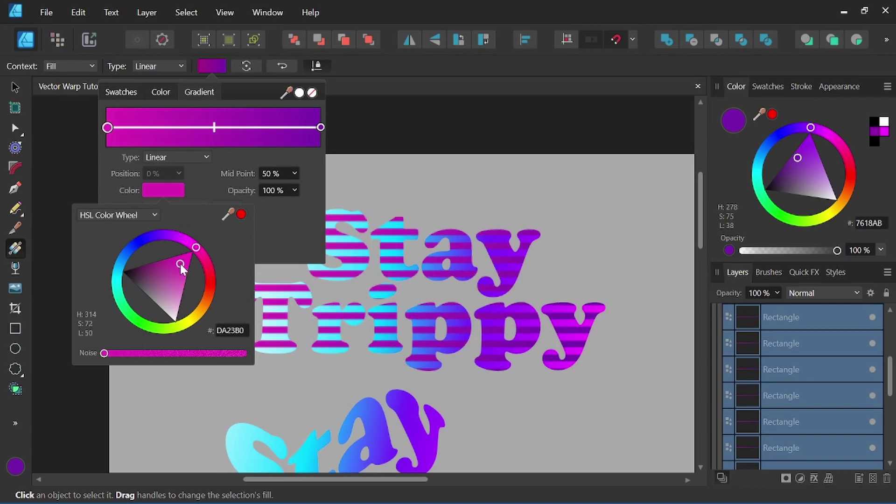
left_click(15, 86)
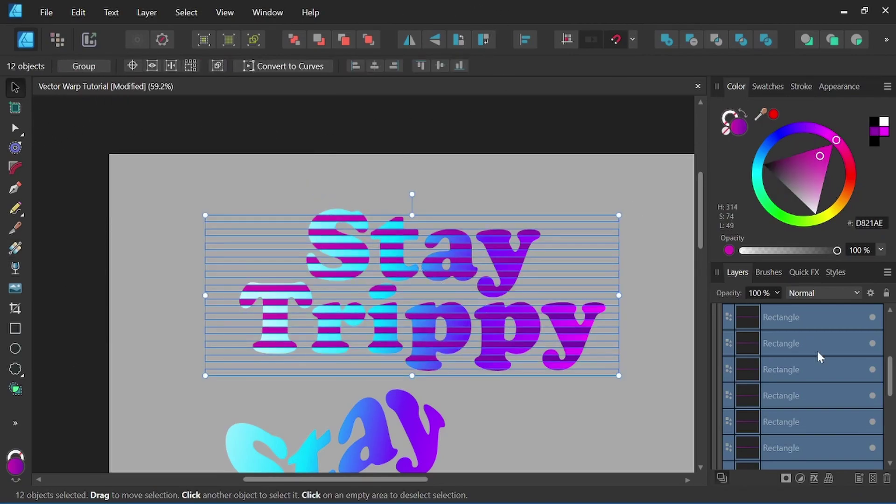
scroll(817, 349, "up", 2)
Step: Select all the stripe rectangle layers and set their blend mode to Screen
left_click(761, 343)
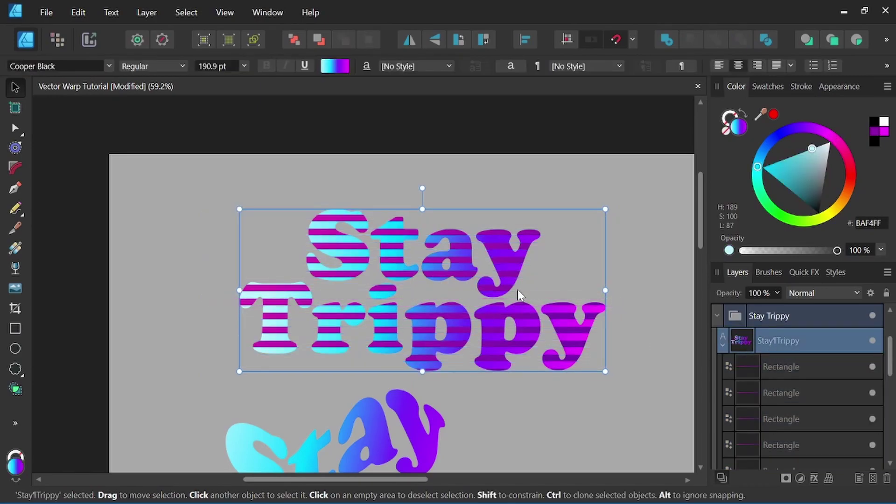
scroll(513, 314, "down", 2)
left_click_drag(514, 315, 501, 246)
scroll(497, 290, "up", 1)
scroll(497, 289, "down", 1)
scroll(480, 316, "up", 1)
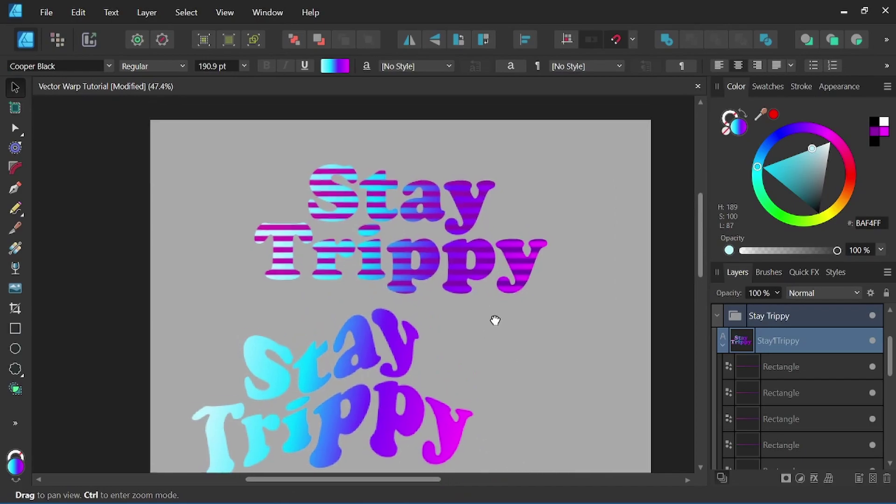
left_click(777, 367)
scroll(798, 369, "down", 3)
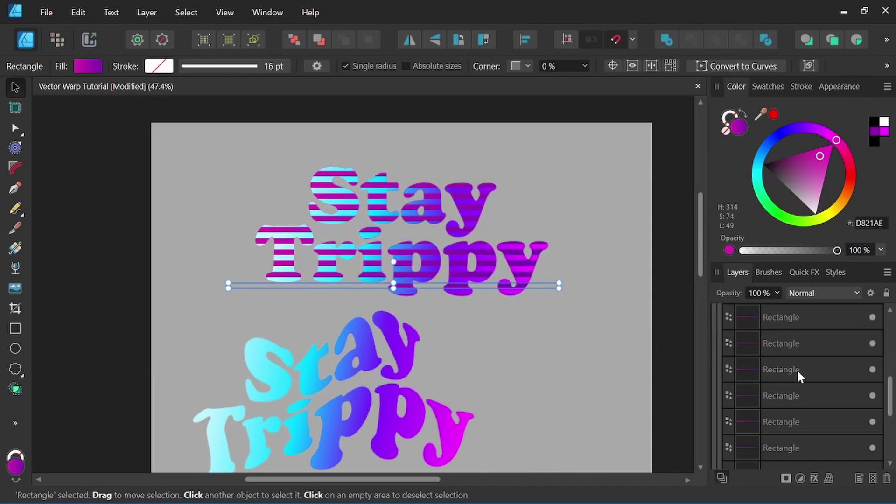
scroll(795, 385, "down", 1)
left_click(792, 420, "shift")
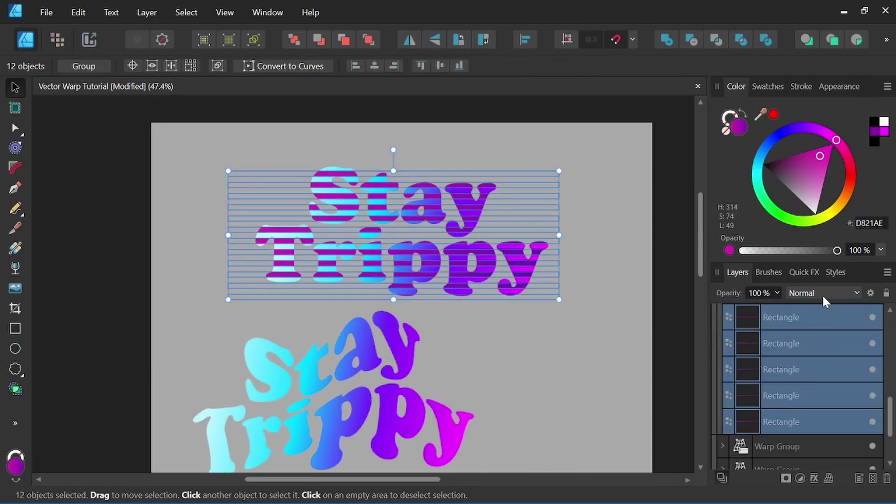
left_click(823, 295)
scroll(813, 238, "down", 1)
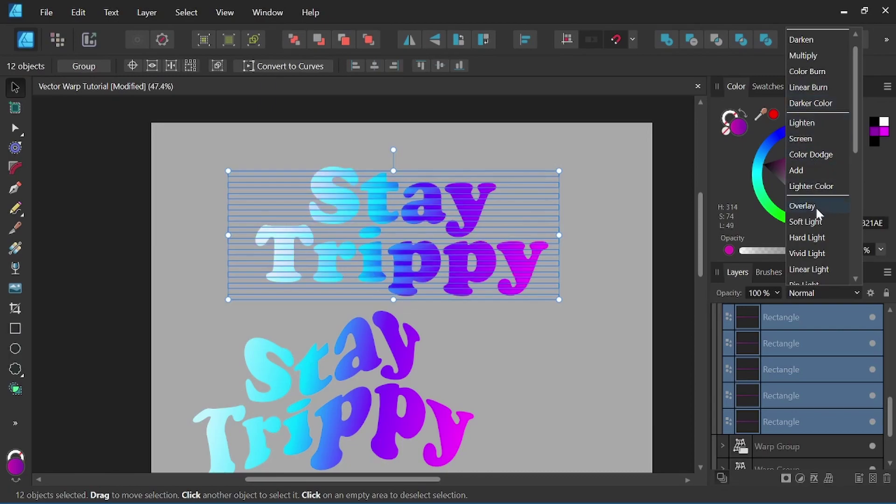
left_click(807, 138)
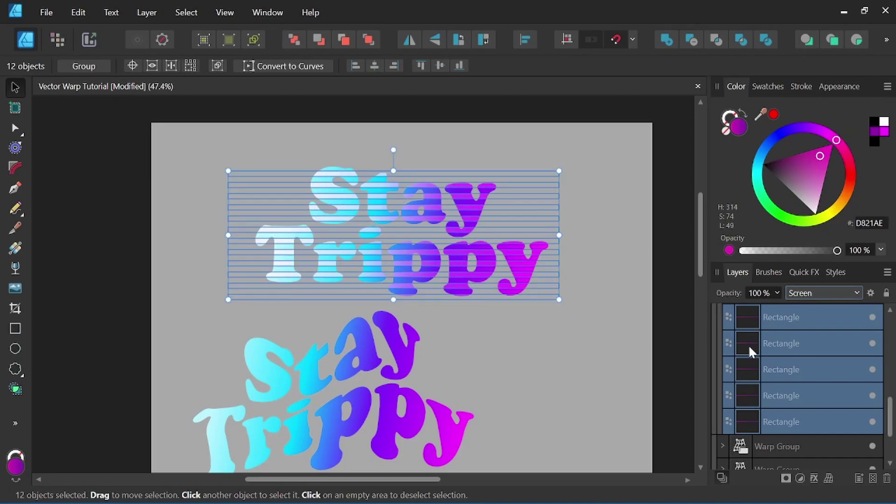
scroll(749, 345, "down", 1)
scroll(770, 365, "up", 3)
left_click(781, 413)
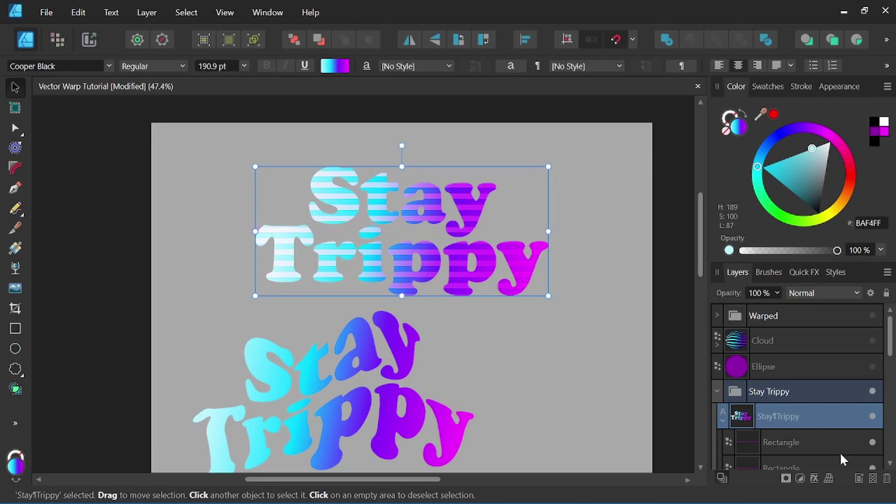
Step: Apply a mesh warp to the text and bend the mesh around Stay
left_click(829, 480)
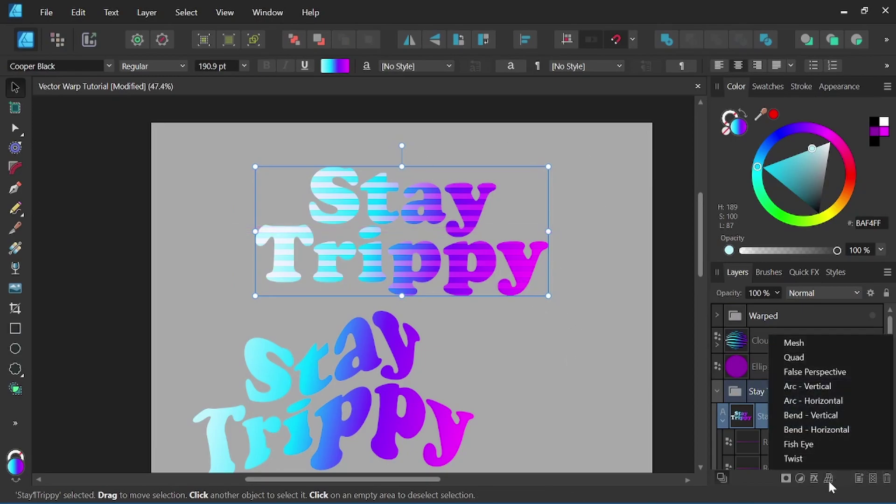
left_click(802, 344)
scroll(357, 216, "up", 1)
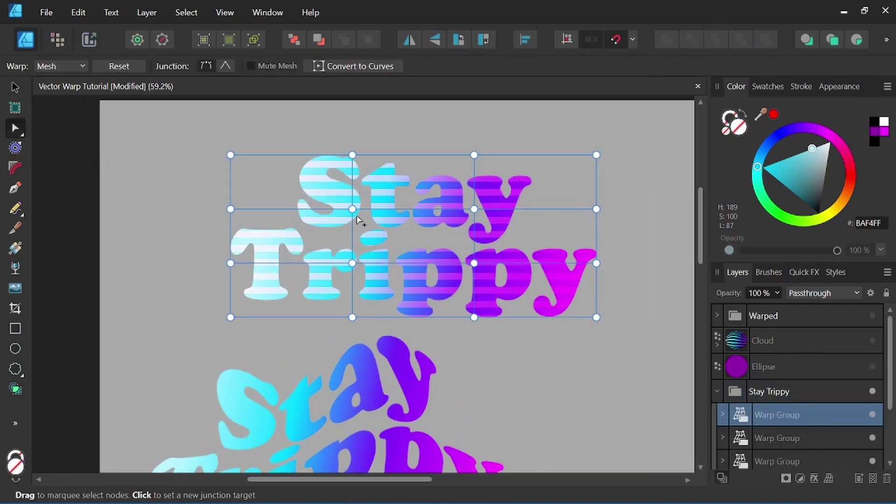
left_click_drag(353, 209, 366, 205)
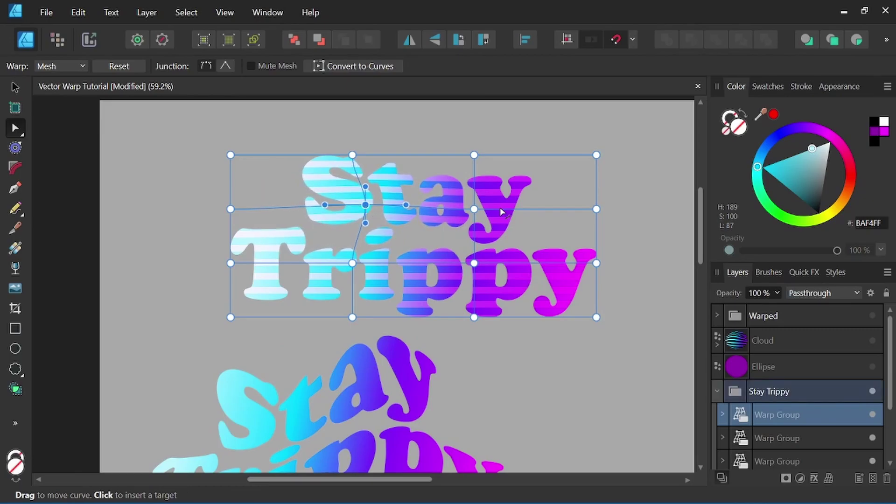
left_click_drag(474, 208, 487, 200)
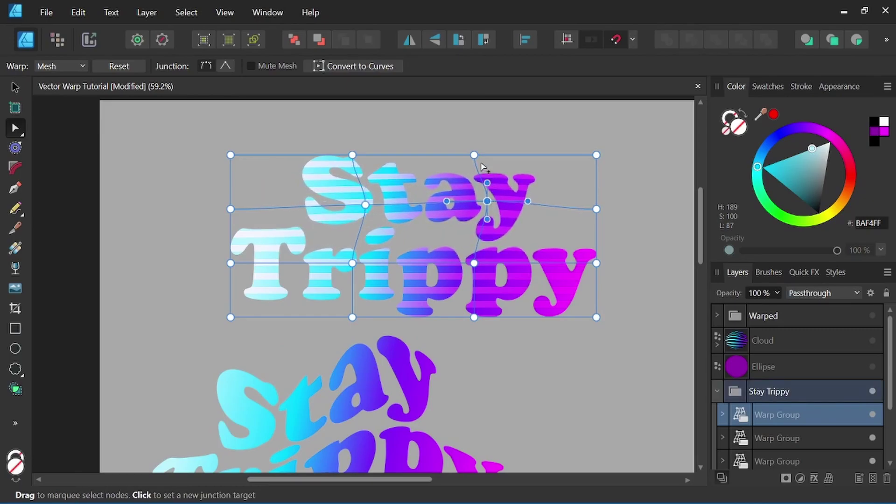
mouse_move(475, 155)
left_mouse_down()
mouse_move(485, 150)
mouse_move(490, 162)
left_mouse_up()
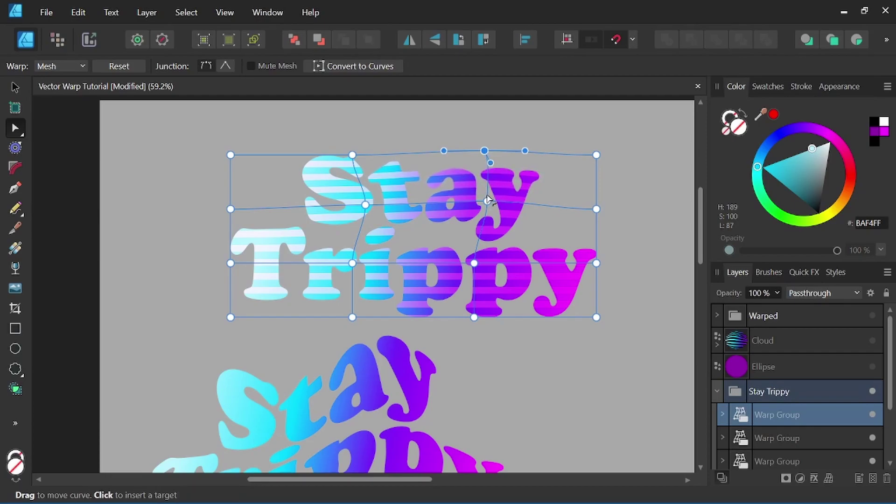
left_click_drag(487, 201, 501, 192)
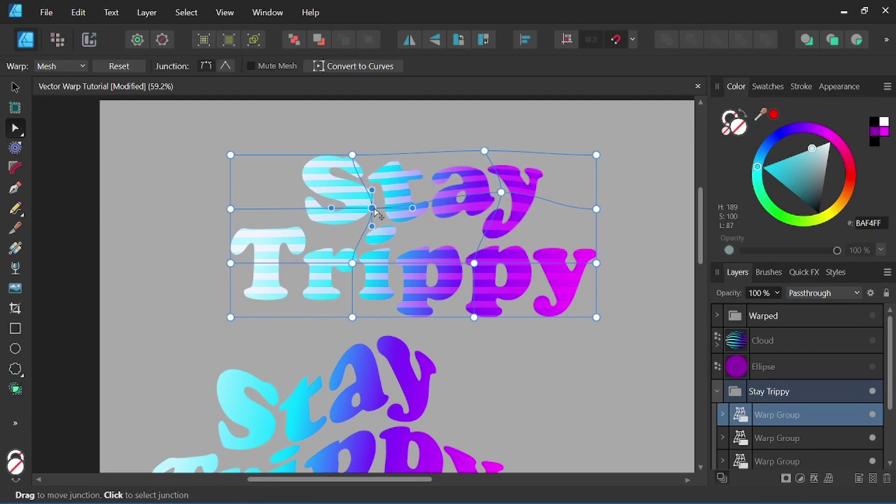
left_click_drag(365, 206, 373, 203)
Step: Bulge Trippy downward and arch the top edge above Stay upward
left_click_drag(352, 264, 407, 280)
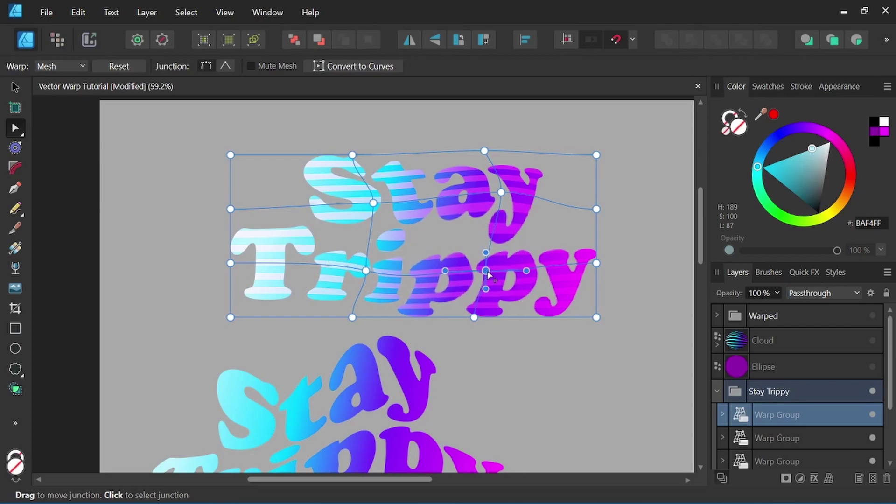
mouse_move(474, 264)
left_mouse_down()
mouse_move(483, 272)
mouse_move(482, 205)
left_mouse_up()
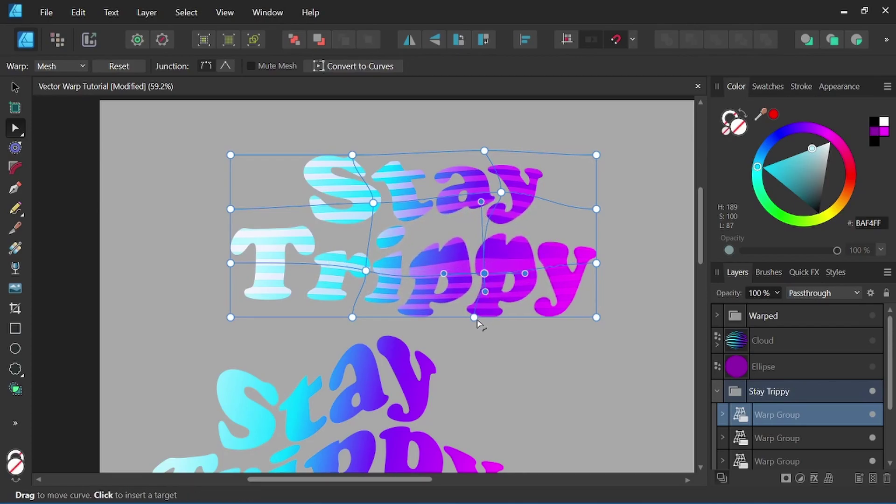
left_click_drag(474, 317, 476, 345)
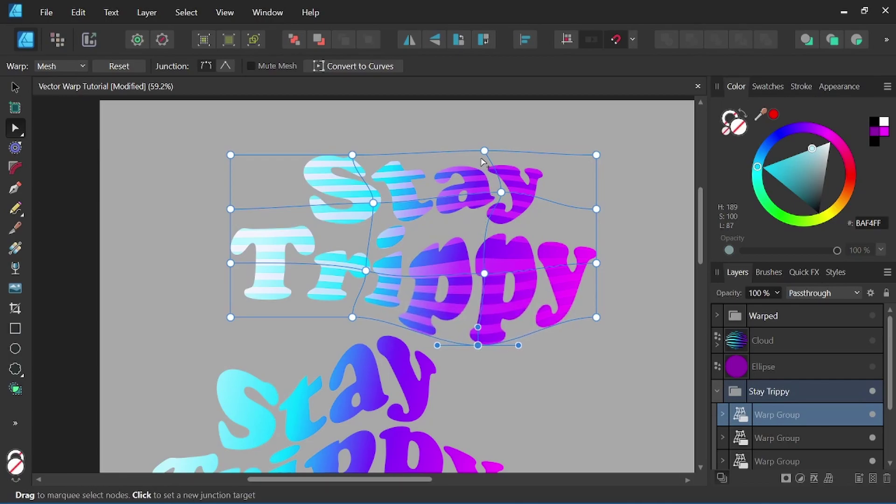
left_click_drag(484, 150, 476, 123)
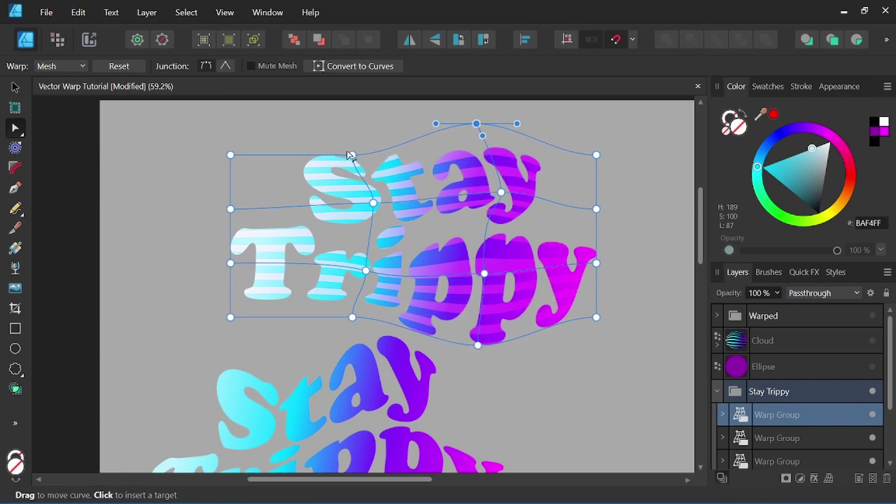
left_click_drag(351, 154, 350, 168)
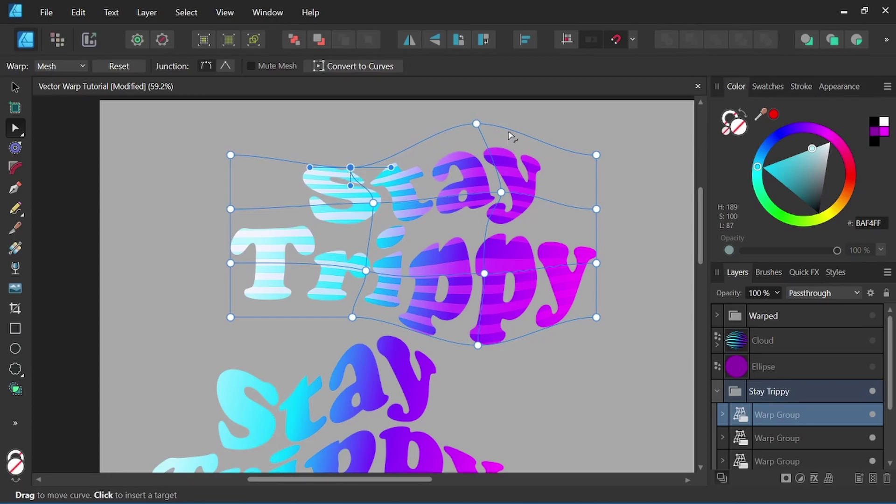
left_click(476, 124)
left_click_drag(517, 123, 555, 118)
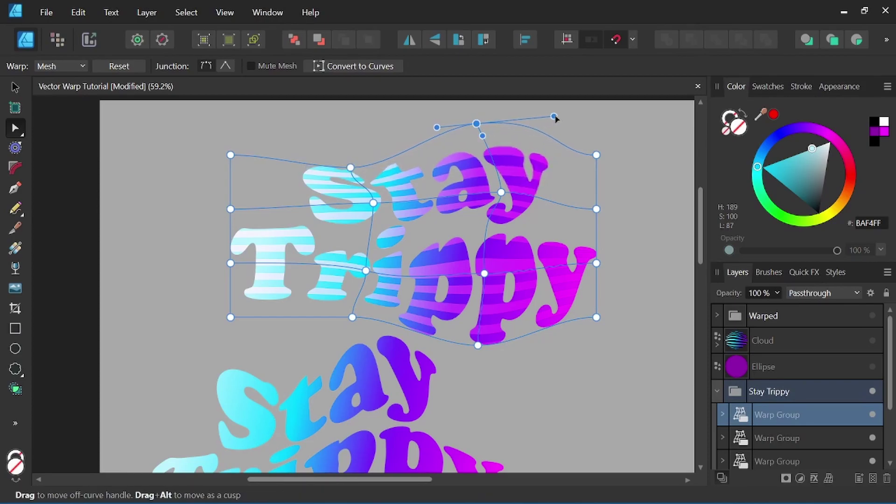
Step: Curve the left, bottom, right and top mesh edges unevenly
left_click(230, 317)
mouse_move(231, 298)
left_mouse_down()
mouse_move(239, 304)
mouse_move(210, 347)
left_mouse_up()
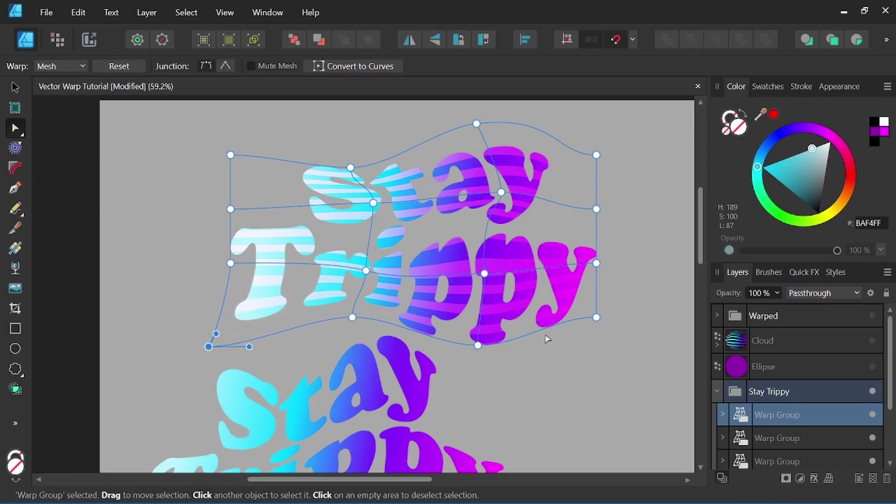
mouse_move(596, 317)
left_mouse_down()
mouse_move(605, 310)
mouse_move(556, 324)
left_mouse_up()
left_click_drag(597, 264, 589, 259)
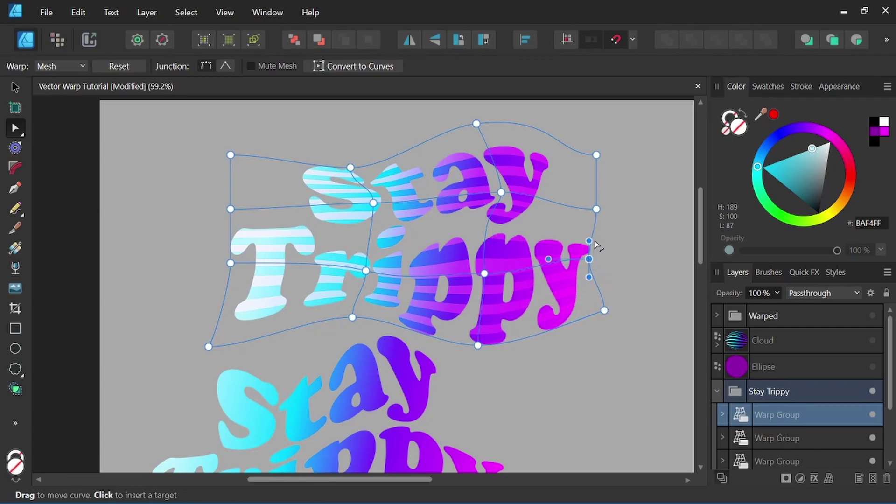
left_click(596, 208)
left_click_drag(594, 226, 587, 232)
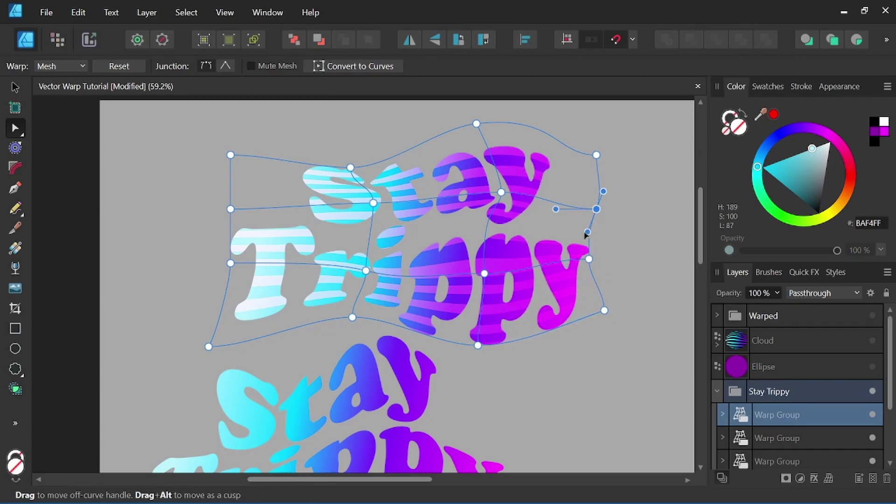
left_click(350, 168)
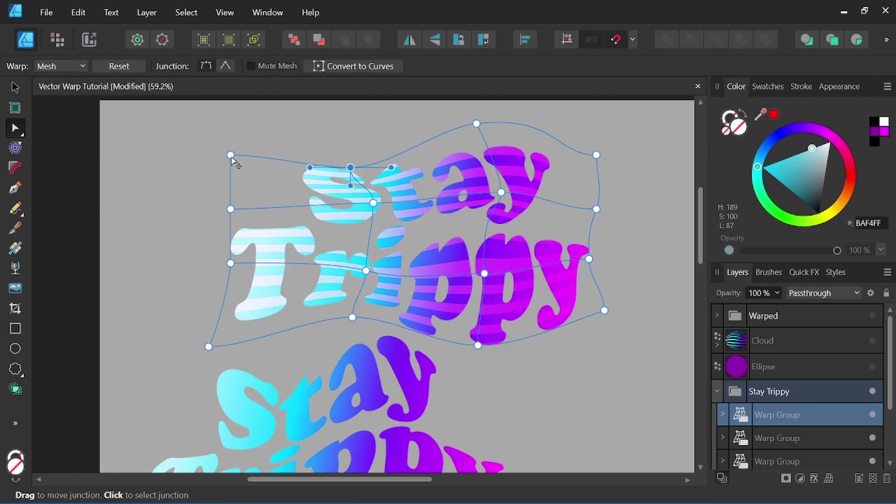
left_click(231, 155)
left_click_drag(272, 158, 253, 138)
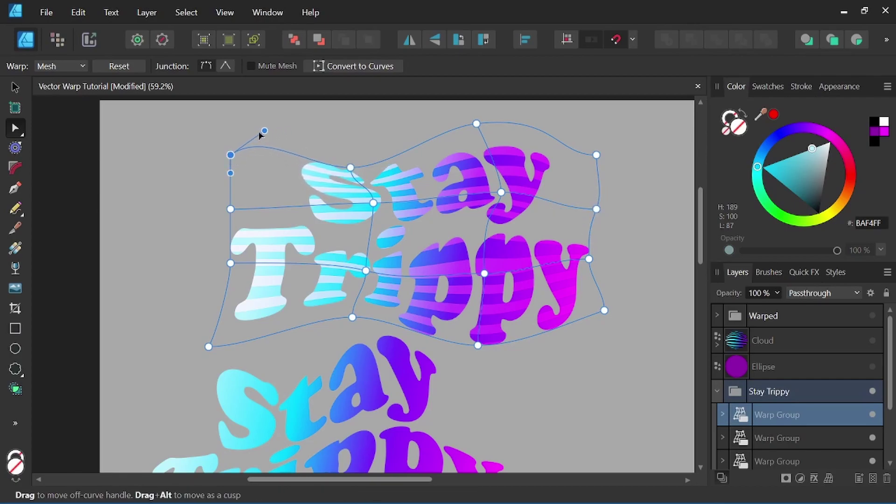
mouse_move(350, 168)
left_mouse_down()
mouse_move(339, 162)
mouse_move(348, 169)
left_mouse_up()
Step: Enable Quick FX Outer Shadow: 85% opacity, 27.9 px radius, 17.9 px offset, 270° angle
left_click(24, 88)
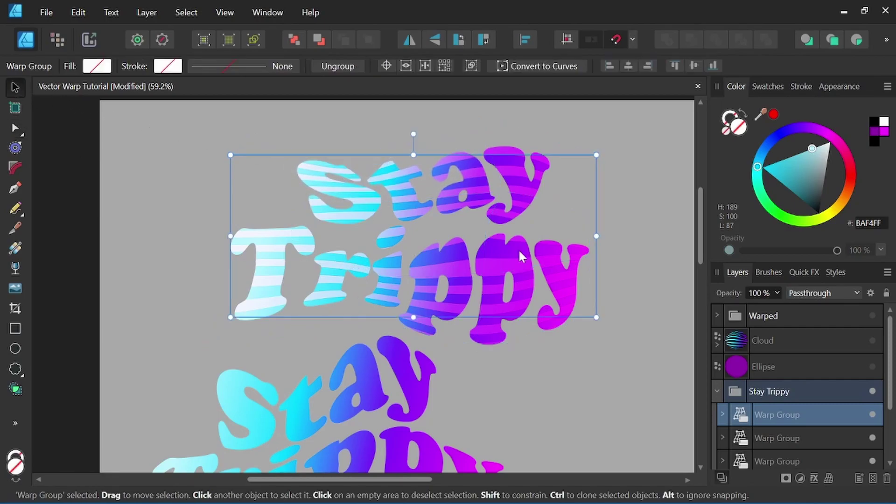
scroll(519, 249, "down", 3)
mouse_move(565, 325)
left_mouse_down()
mouse_move(473, 320)
mouse_move(510, 327)
left_mouse_up()
scroll(494, 304, "down", 1)
scroll(470, 275, "up", 2)
left_click_drag(471, 275, 488, 285)
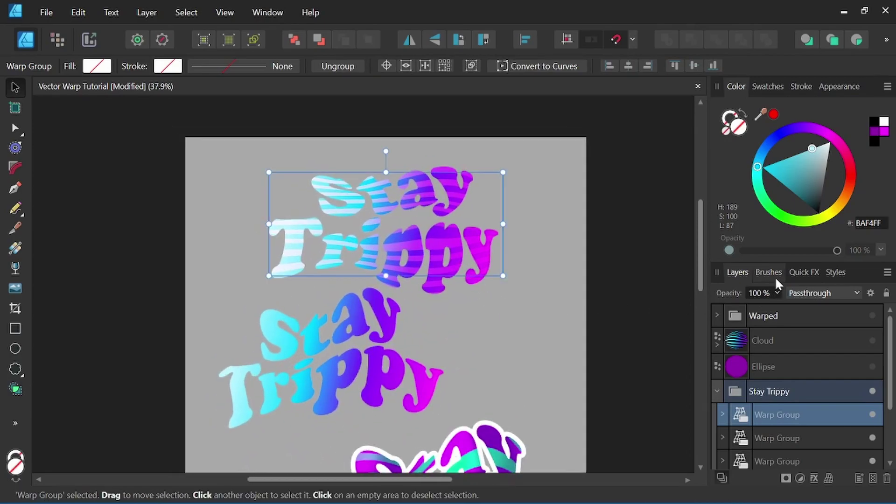
left_click(796, 272)
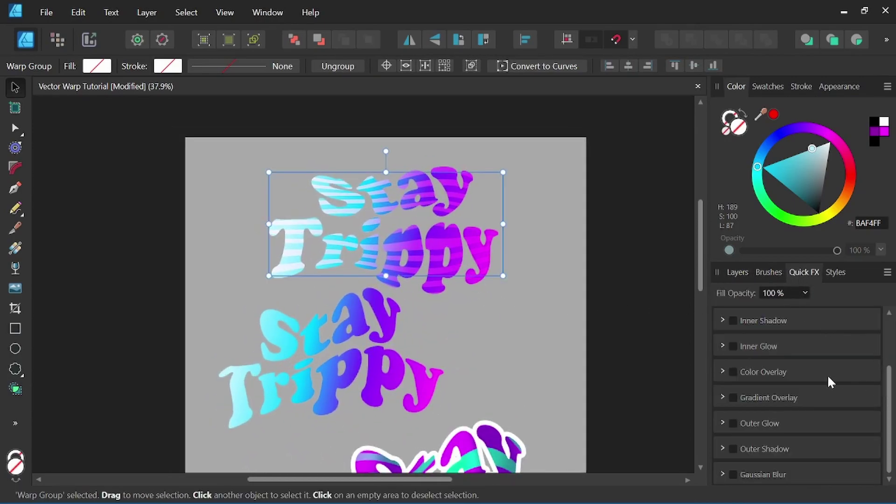
left_click(733, 449)
scroll(841, 444, "down", 1)
scroll(841, 444, "down", 1)
scroll(803, 451, "down", 1)
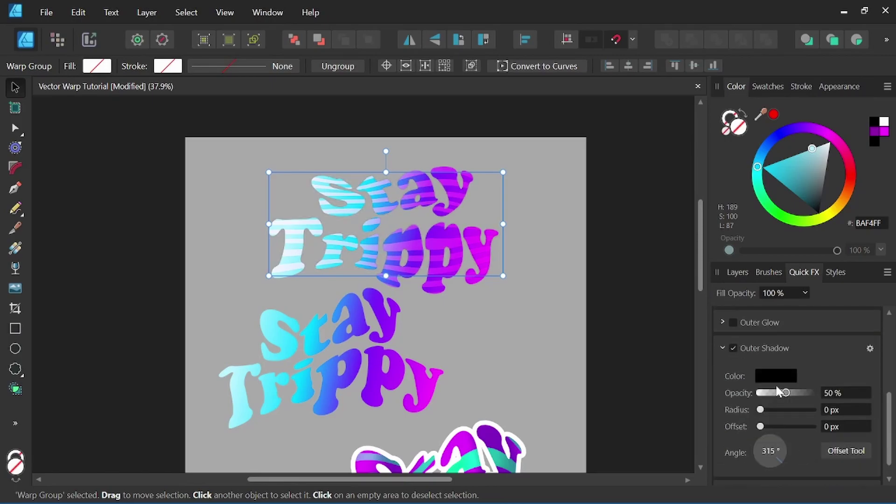
mouse_move(785, 393)
left_mouse_down()
mouse_move(804, 393)
mouse_move(766, 412)
mouse_move(793, 410)
mouse_move(778, 426)
mouse_move(787, 427)
left_mouse_up()
left_click_drag(776, 462, 771, 475)
scroll(526, 350, "down", 2)
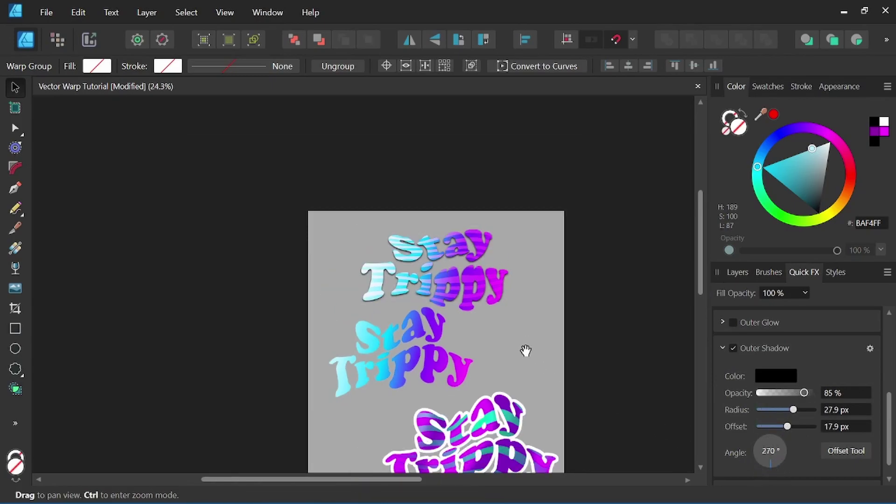
left_click_drag(526, 350, 506, 316)
scroll(506, 316, "up", 2)
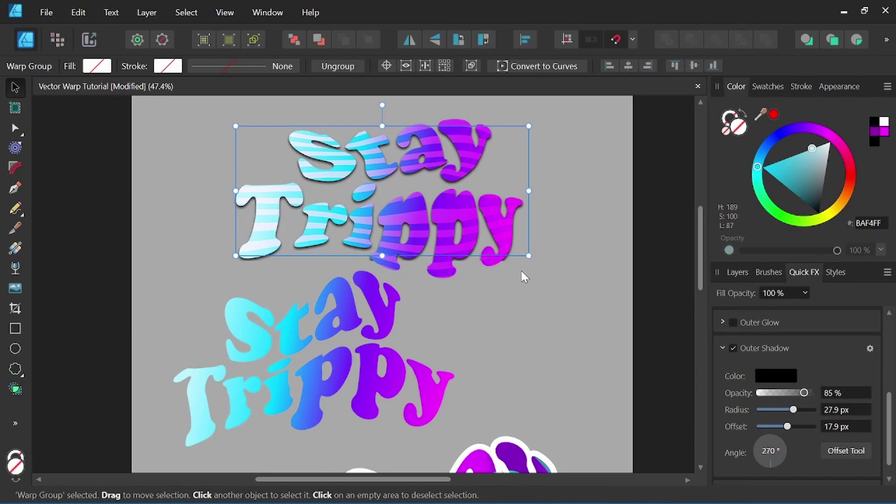
scroll(522, 273, "down", 1)
scroll(509, 267, "up", 1)
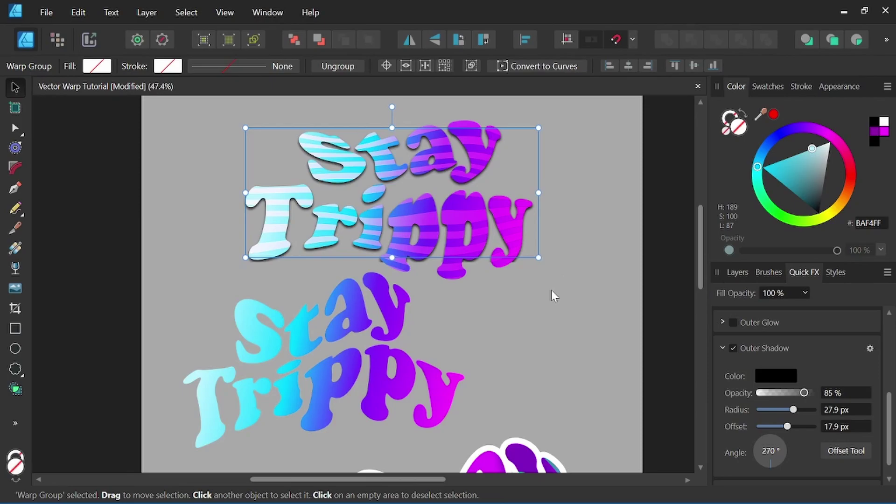
scroll(551, 288, "down", 1)
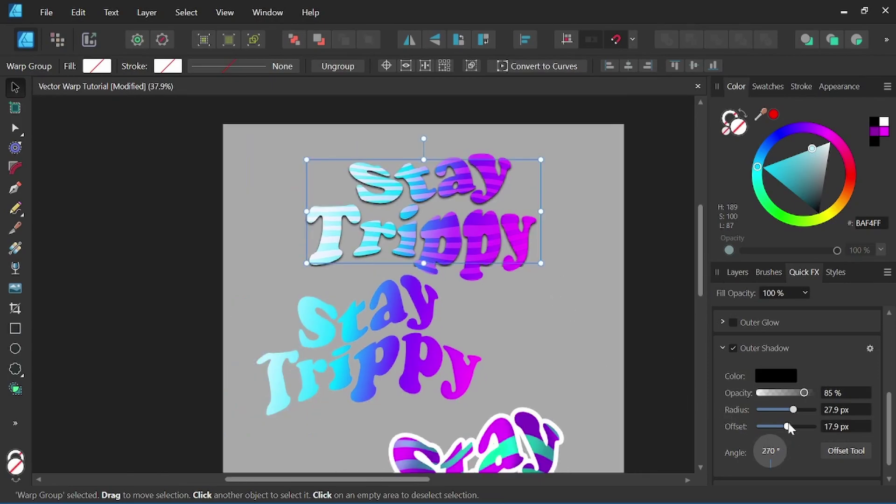
scroll(434, 248, "down", 2)
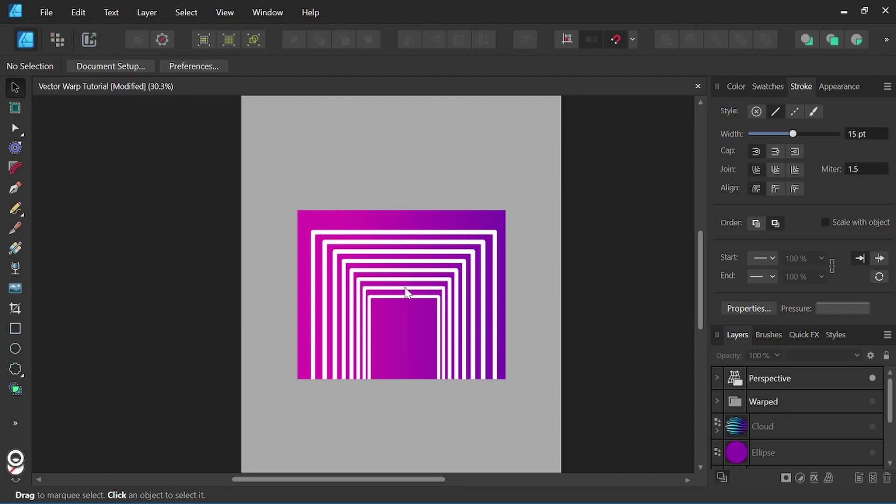
scroll(407, 292, "up", 1)
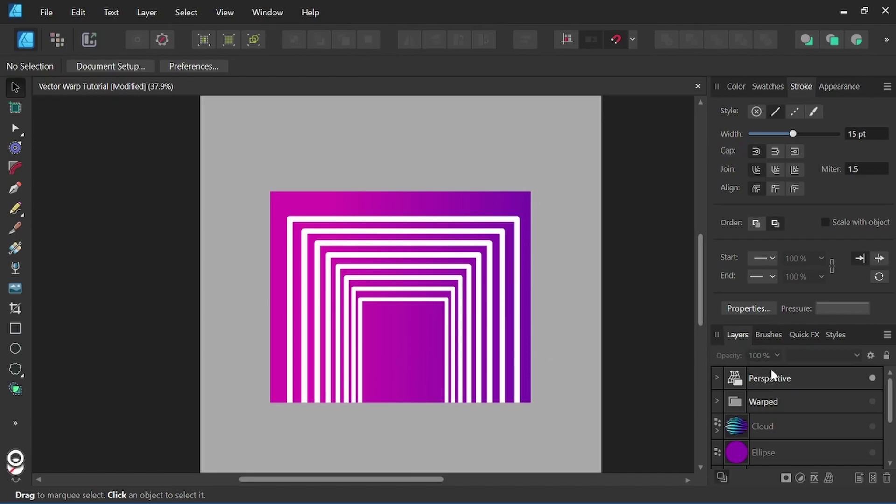
Step: Apply a False Perspective warp group to the Perspective tunnel layer
left_click(785, 372)
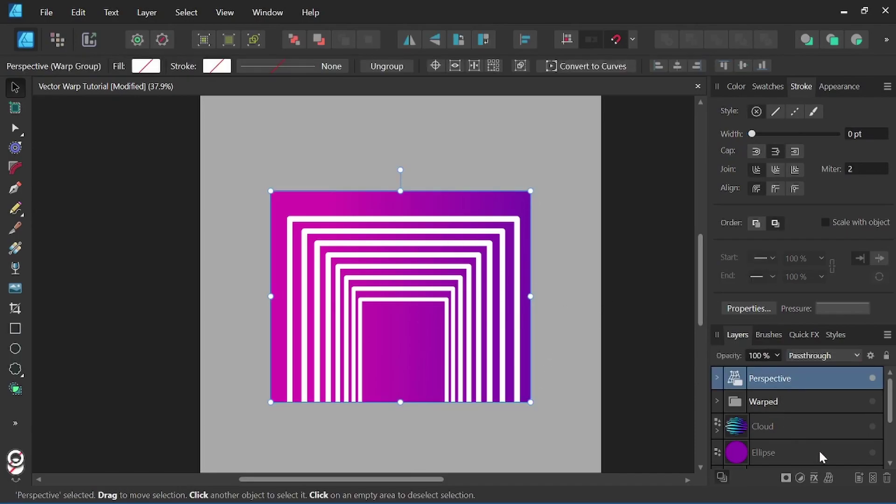
left_click(828, 478)
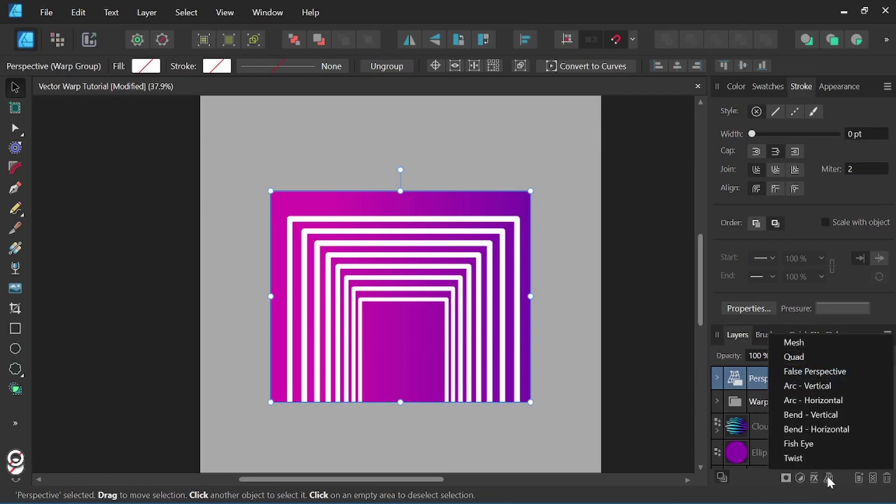
left_click(823, 373)
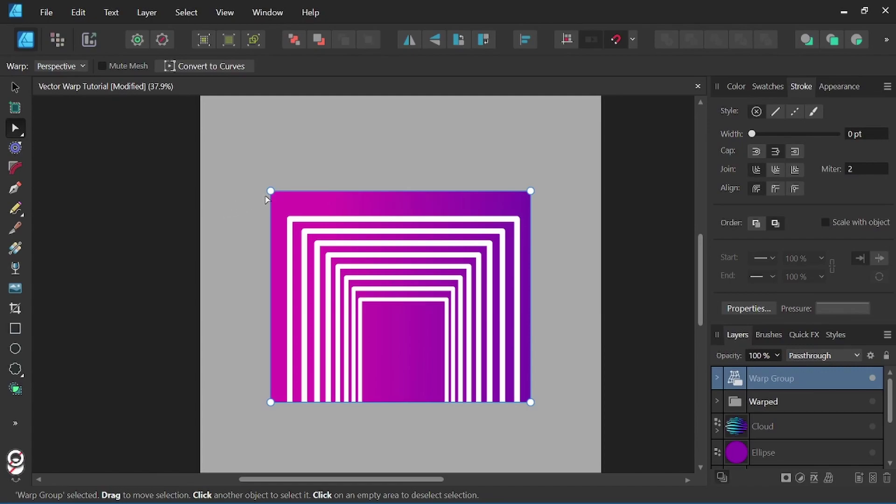
Step: Pull both top corners of the tunnel inward and down into a symmetric trapezoid
left_click_drag(271, 192, 352, 158)
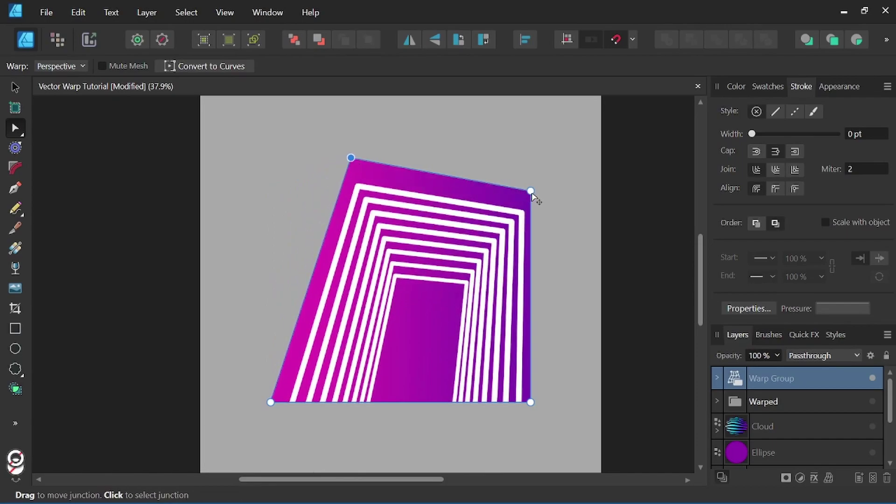
mouse_move(531, 190)
left_mouse_down()
mouse_move(445, 163)
mouse_move(446, 175)
left_mouse_up()
left_click_drag(351, 158, 347, 176)
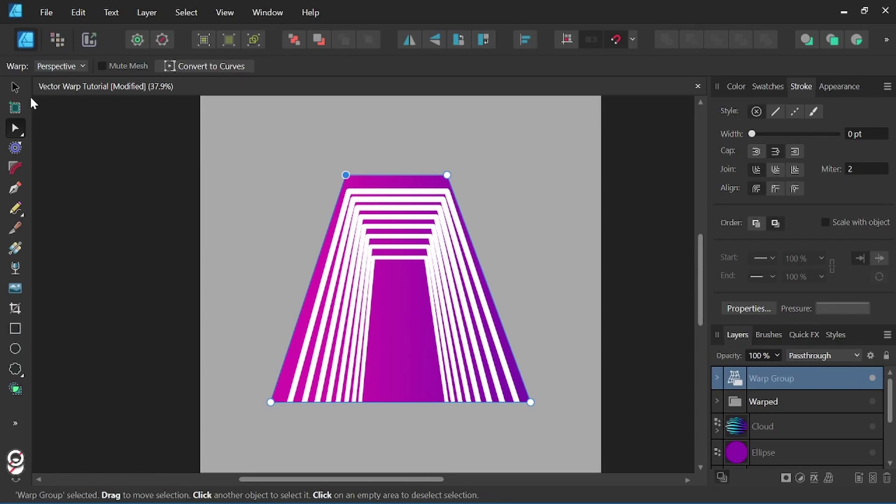
left_click(15, 87)
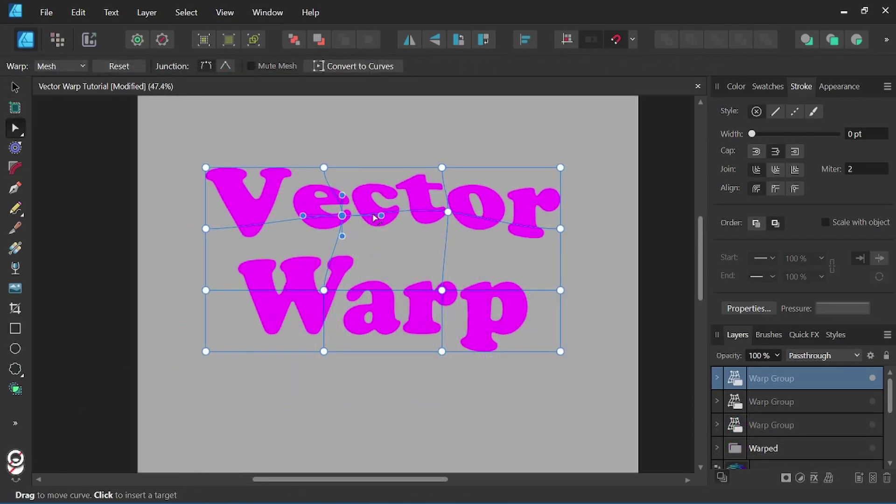
Step: Reshape the top edge above Vector and push the left mesh edge outward
left_click_drag(443, 168, 449, 196)
left_click_drag(560, 168, 572, 150)
left_click_drag(205, 167, 213, 180)
left_click_drag(205, 229, 222, 243)
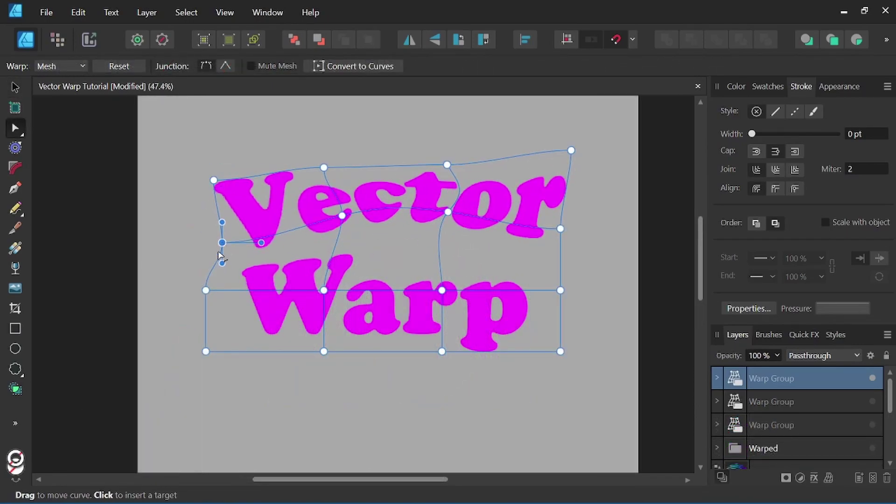
left_click_drag(206, 290, 227, 302)
left_click_drag(205, 351, 197, 378)
Step: Curve the bottom edge under Warp, lift the centre, and reshape the right edge
left_click_drag(324, 351, 337, 339)
left_click_drag(442, 351, 439, 369)
left_click_drag(337, 338, 332, 325)
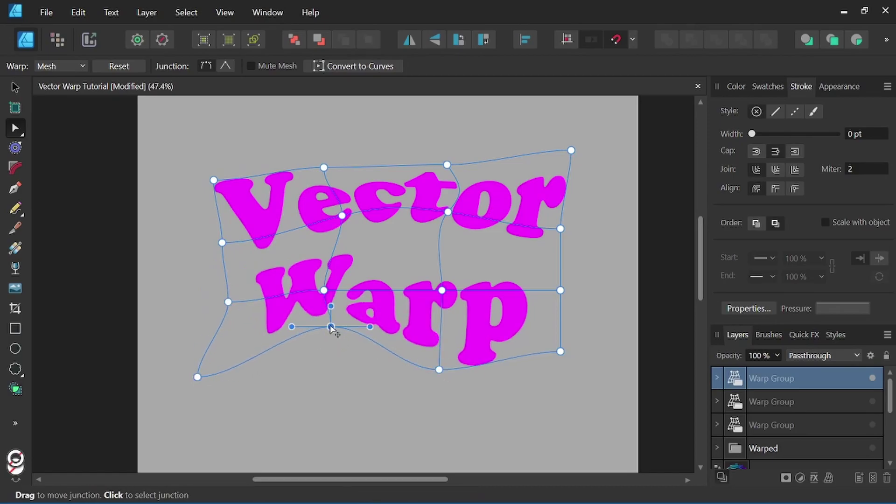
left_click_drag(441, 290, 439, 255)
left_click_drag(560, 290, 574, 291)
left_click_drag(561, 228, 563, 263)
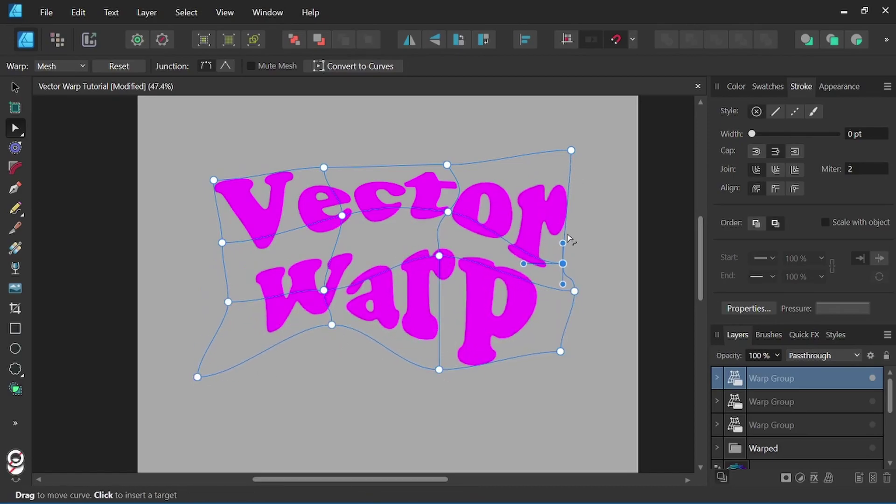
Step: Pull the top-right corner's curve up and outward
left_click(571, 149)
left_click_drag(570, 181, 592, 136)
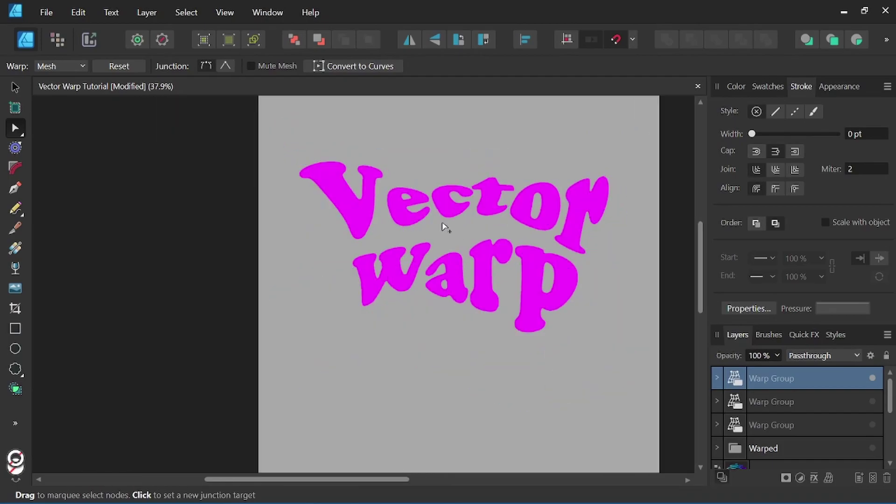
left_click_drag(442, 226, 270, 322)
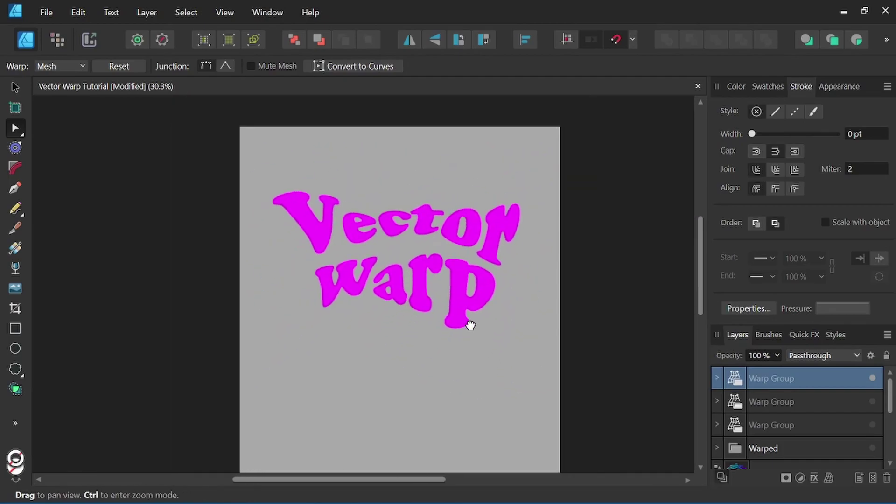
left_click(286, 292)
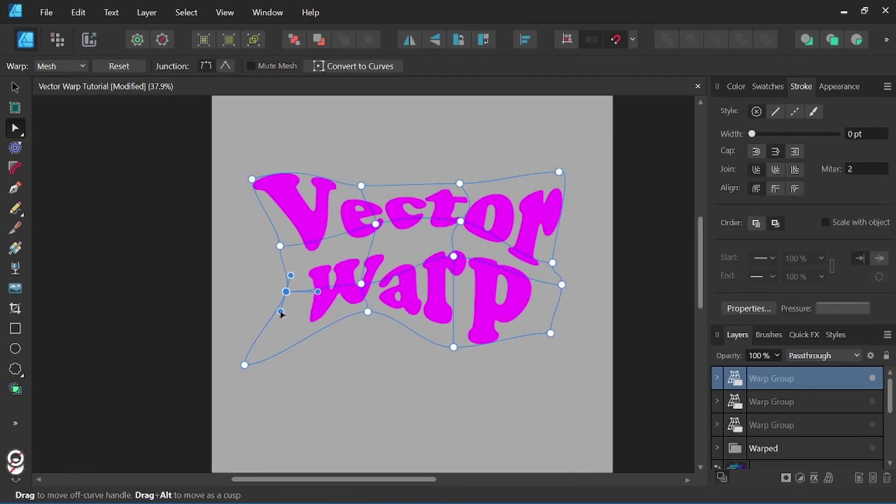